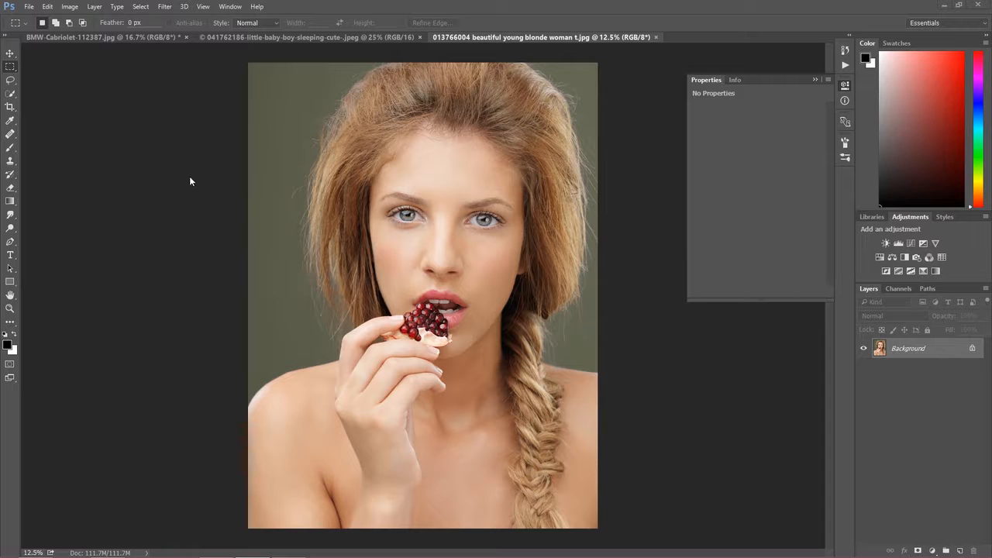
Look at the open car and sleeping baby photos, and collapse the floating Properties panel
click(141, 37)
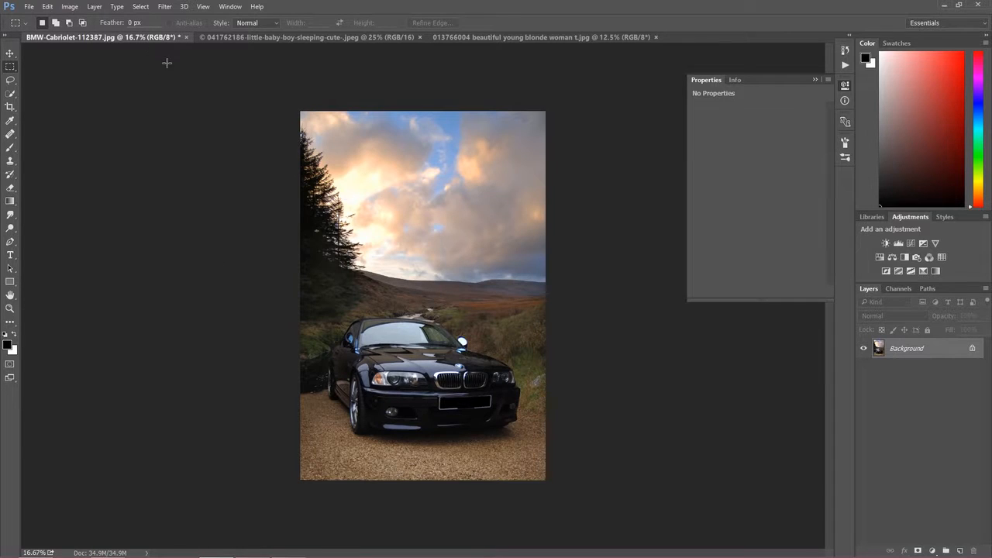
click(265, 37)
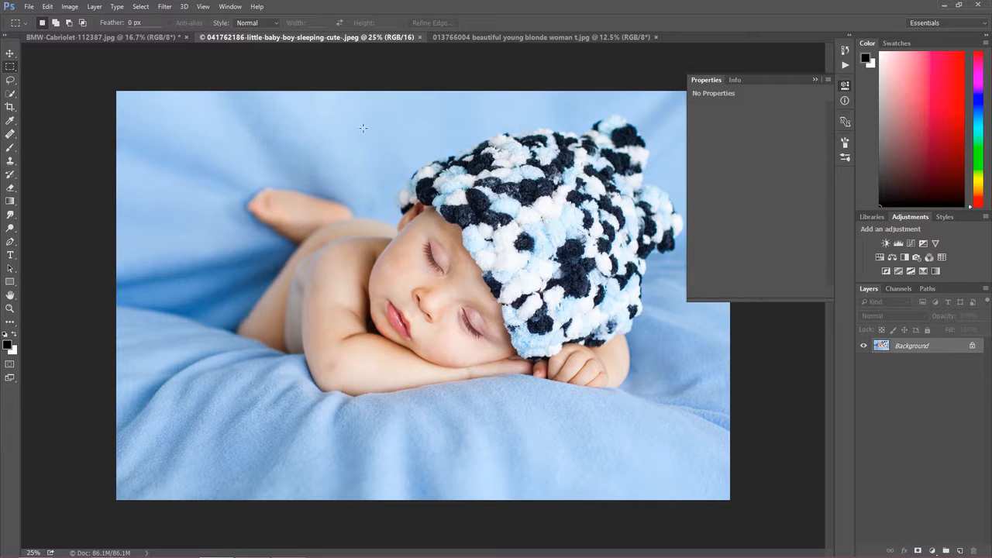
click(815, 80)
Duplicate the Background layer within the BMW-Cabriolet photo, keeping the default copy name
click(156, 35)
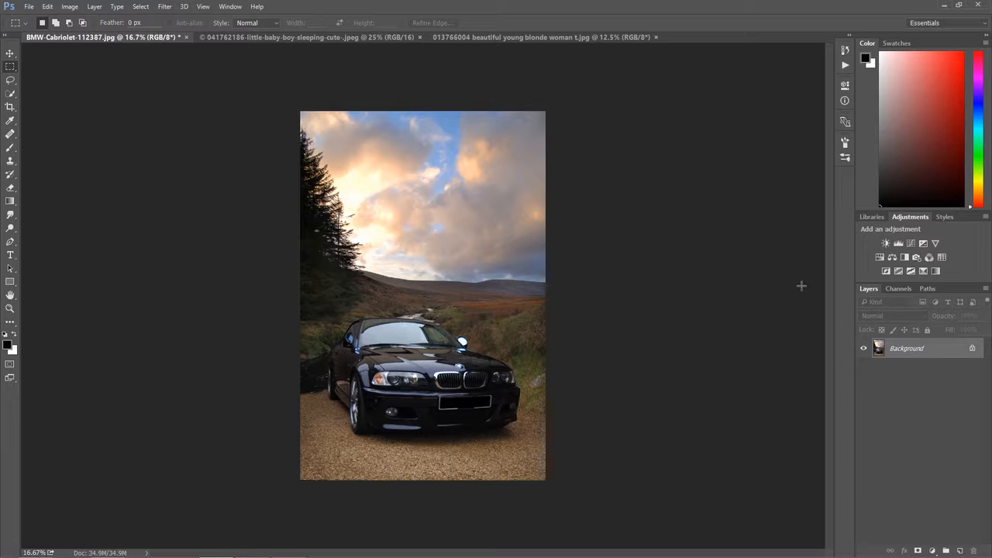
right_click(905, 350)
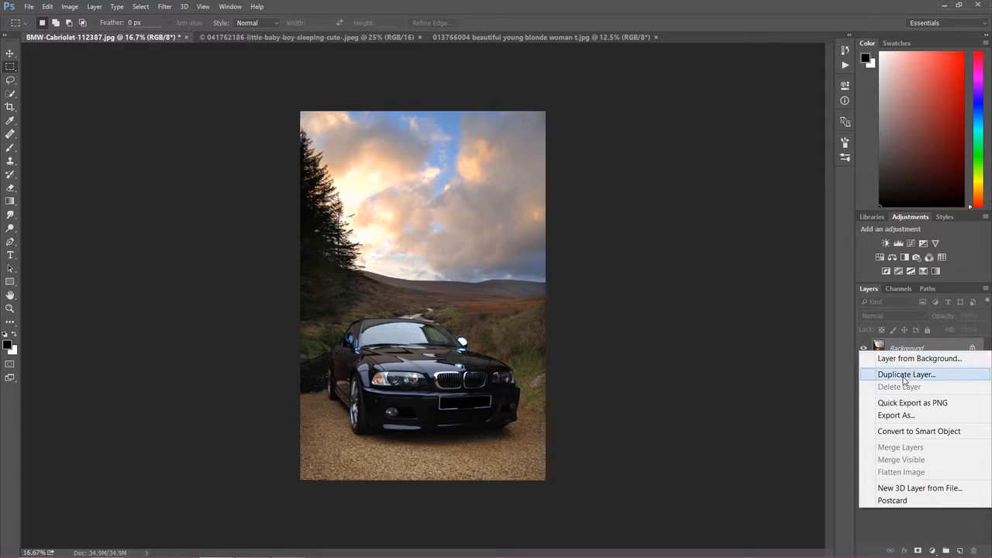
click(905, 375)
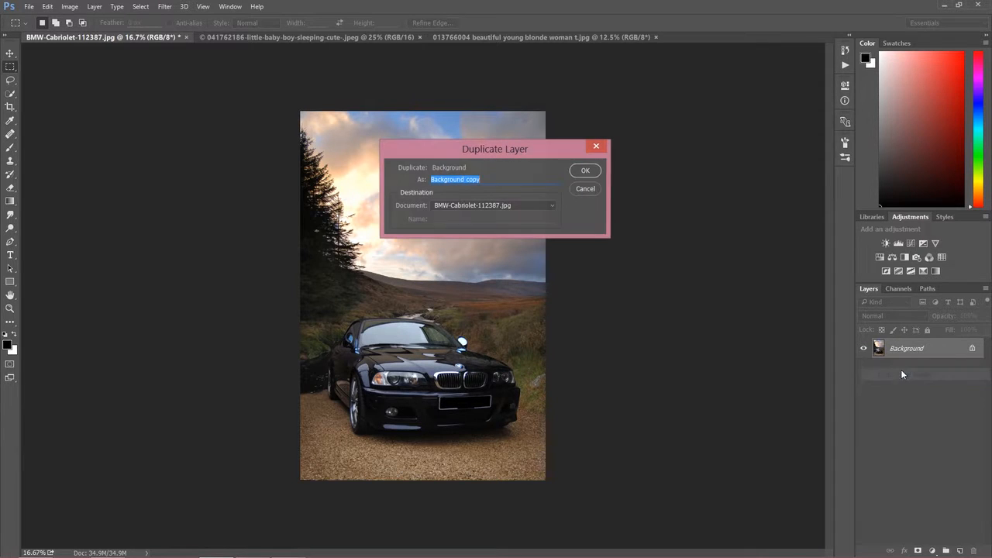
click(579, 172)
Duplicate the Background layer in both the sleeping baby photo and the blonde woman photo
click(302, 36)
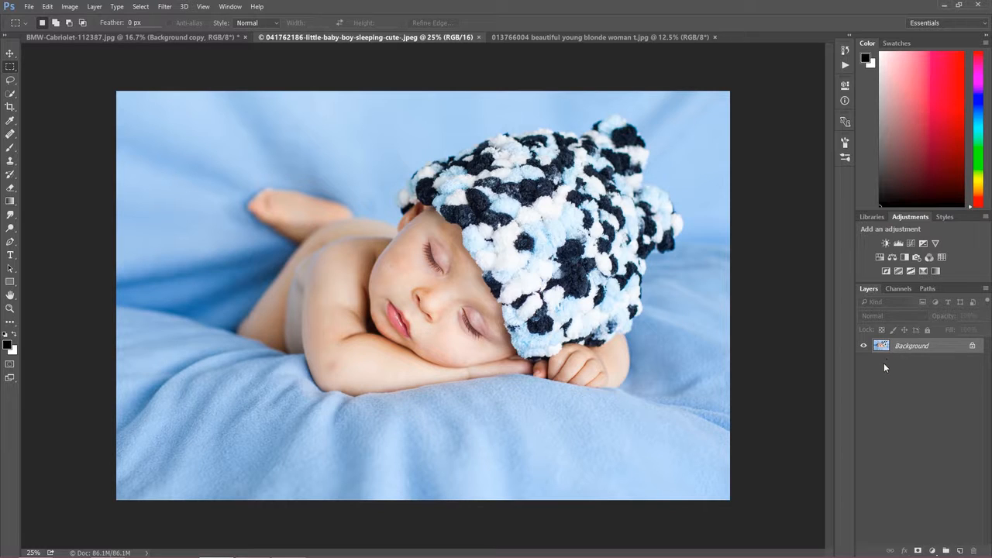
key(ctrl+j)
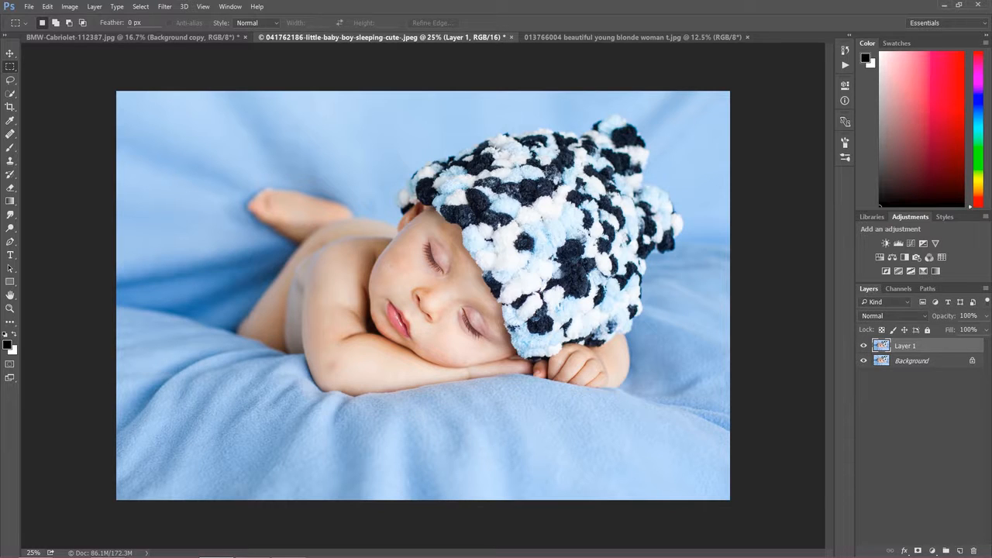
click(581, 36)
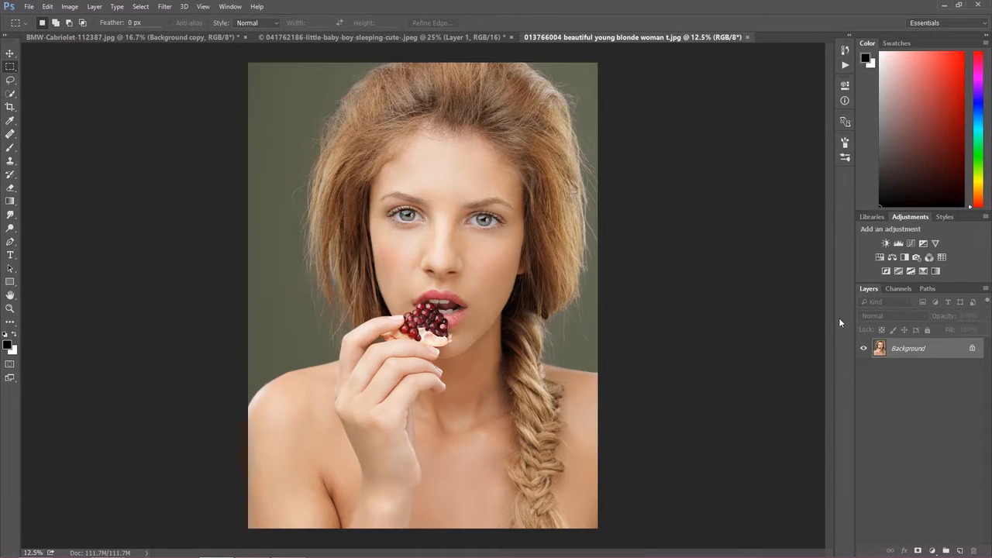
key(ctrl+j)
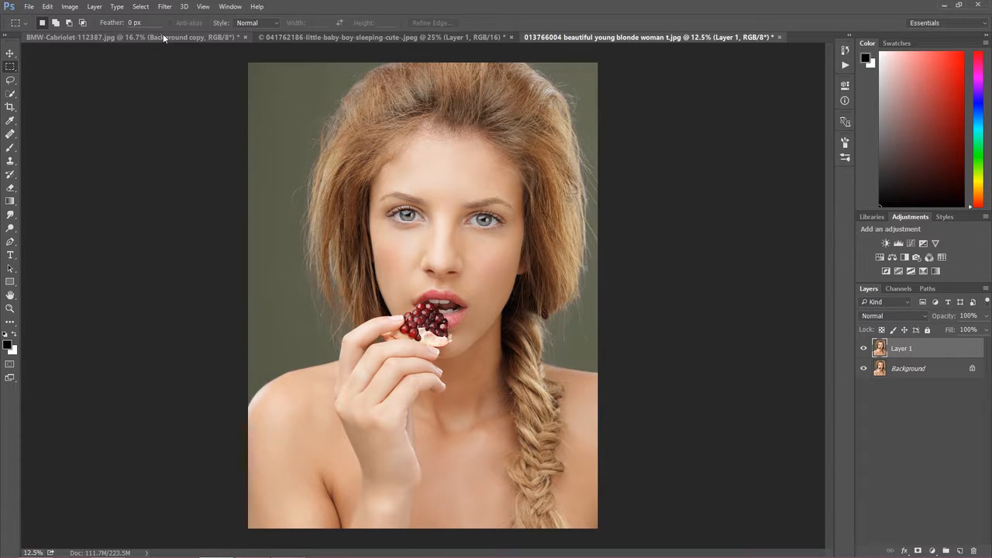
Make a second layer copy in the car photo, hide it, and select the Background copy layer below it
click(164, 36)
key(ctrl+j)
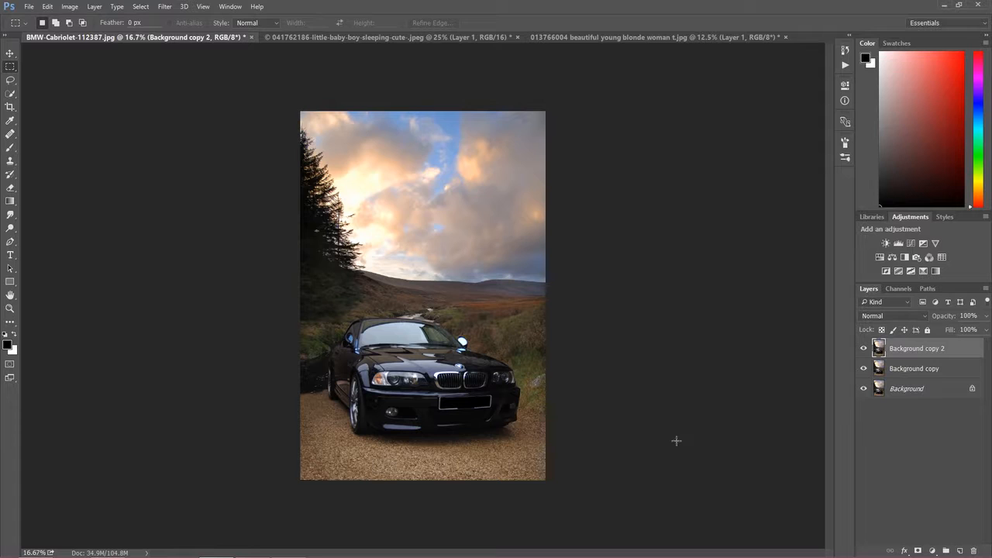
click(865, 349)
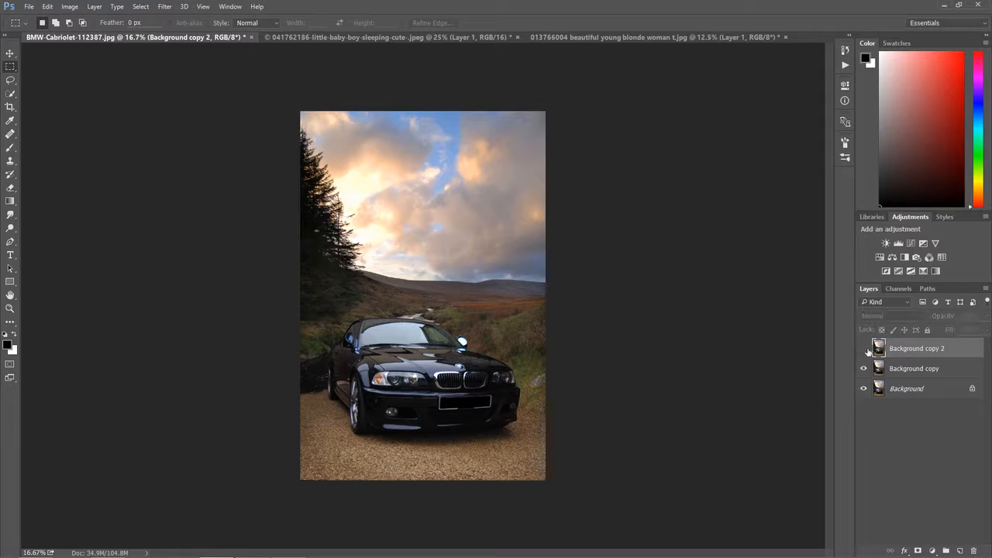
click(877, 367)
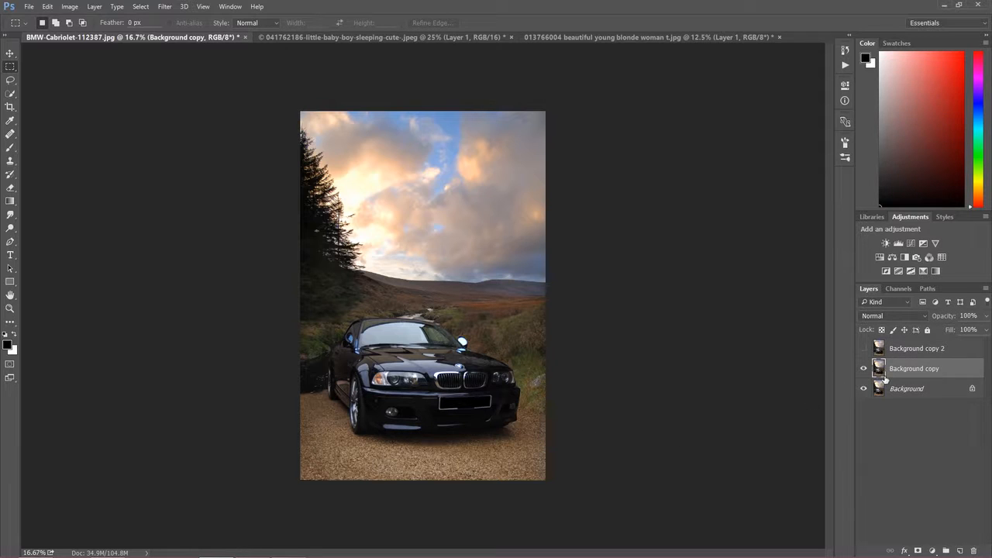
Set the Background copy layer's blend mode to Screen and compare the car photo with and without it
click(878, 315)
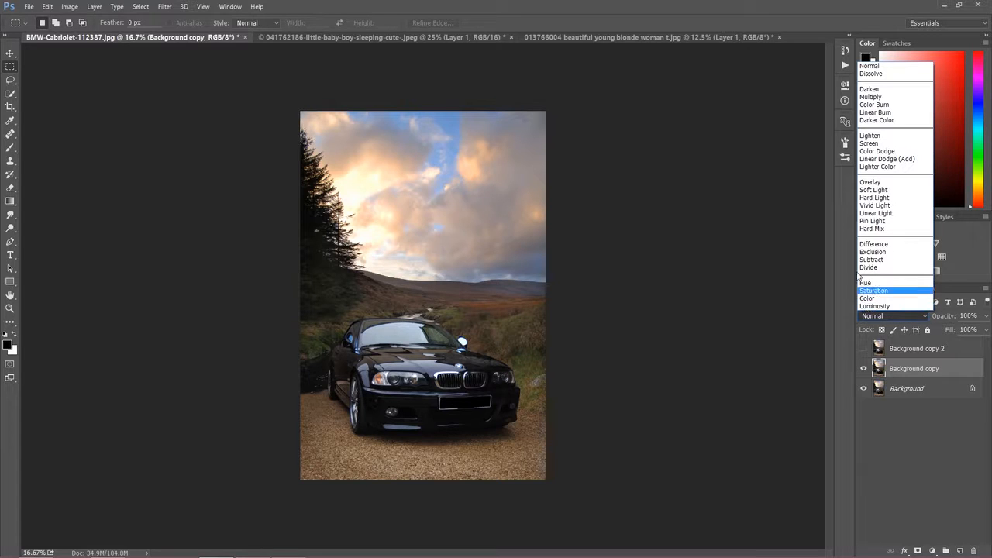
click(870, 144)
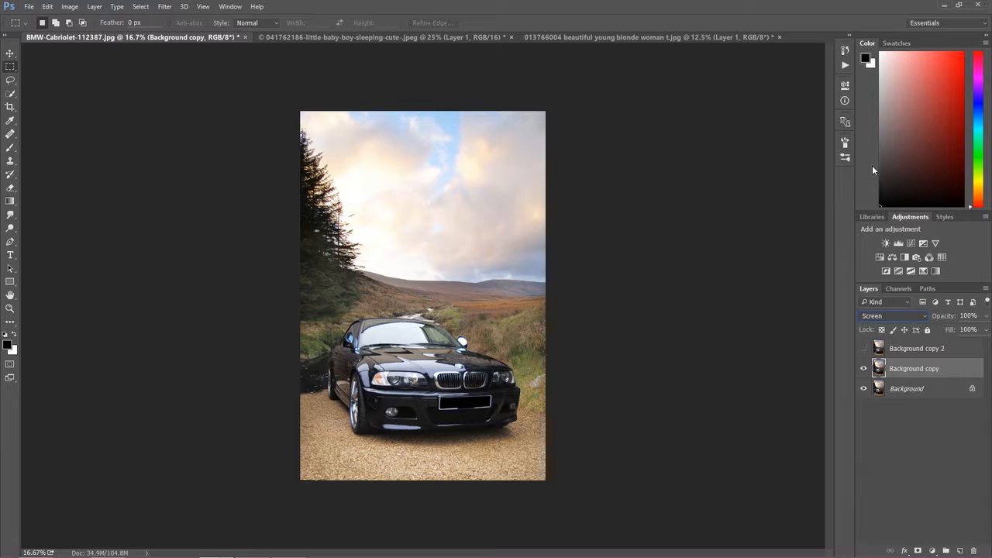
click(865, 369)
click(865, 370)
Try the Lighten blend mode on Background copy, compare it with the original, and return the layer to Screen
click(881, 317)
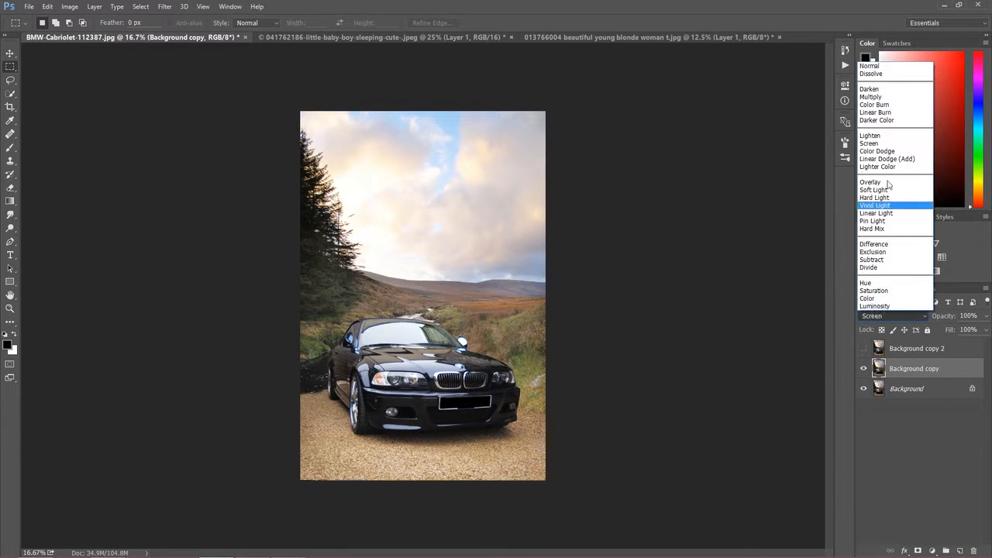
click(878, 141)
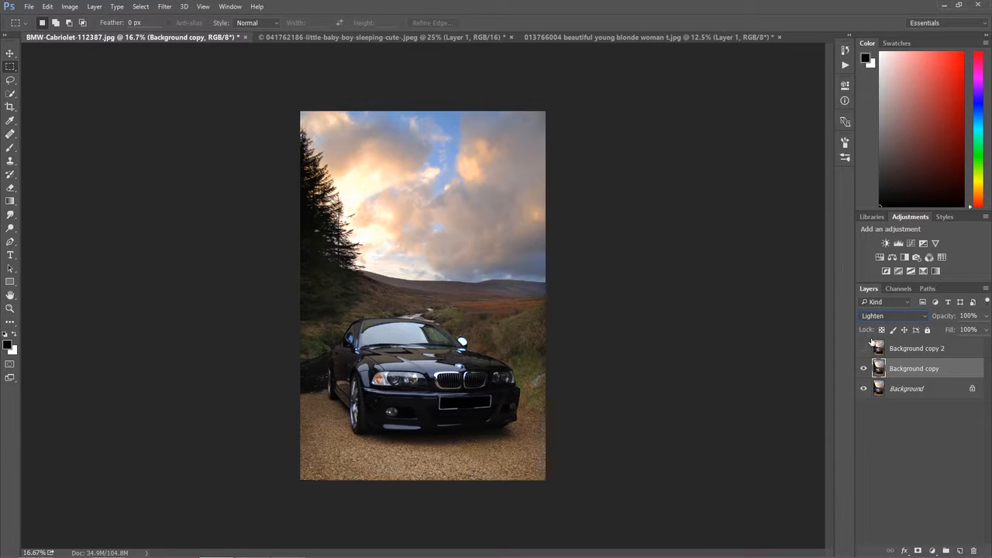
click(864, 369)
click(864, 369)
click(881, 317)
click(882, 148)
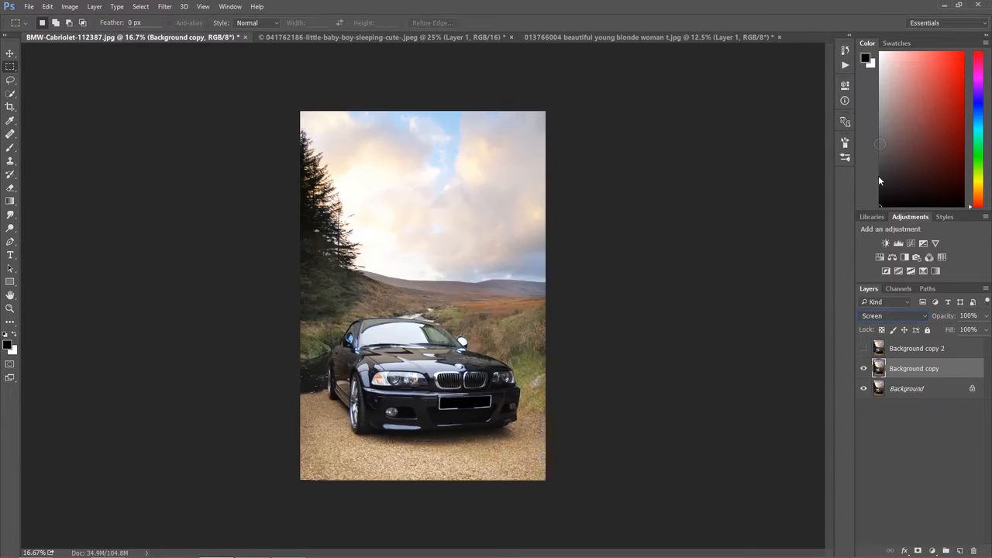
Try the Linear Dodge (Add) blend mode on Background copy, compare it with the original, and restore Screen
click(878, 318)
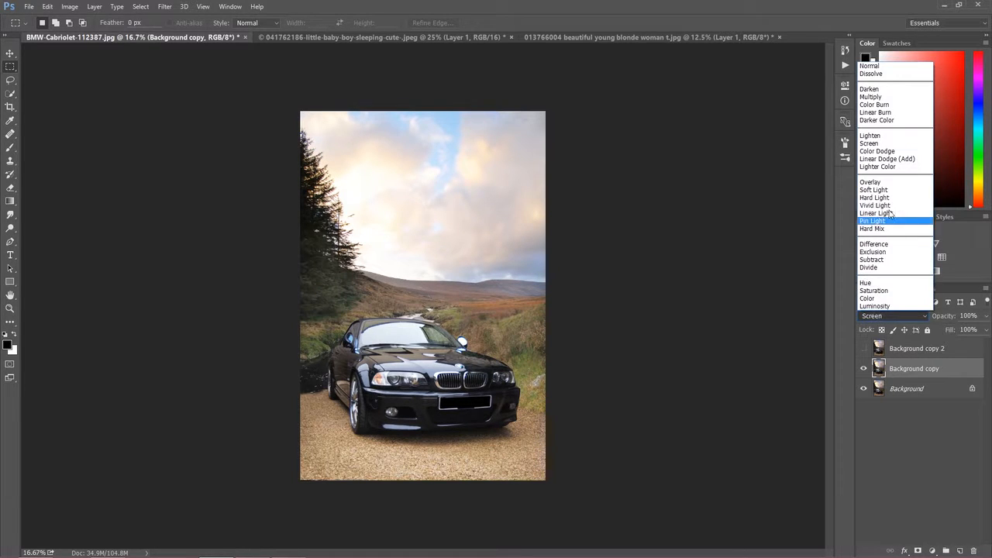
click(878, 161)
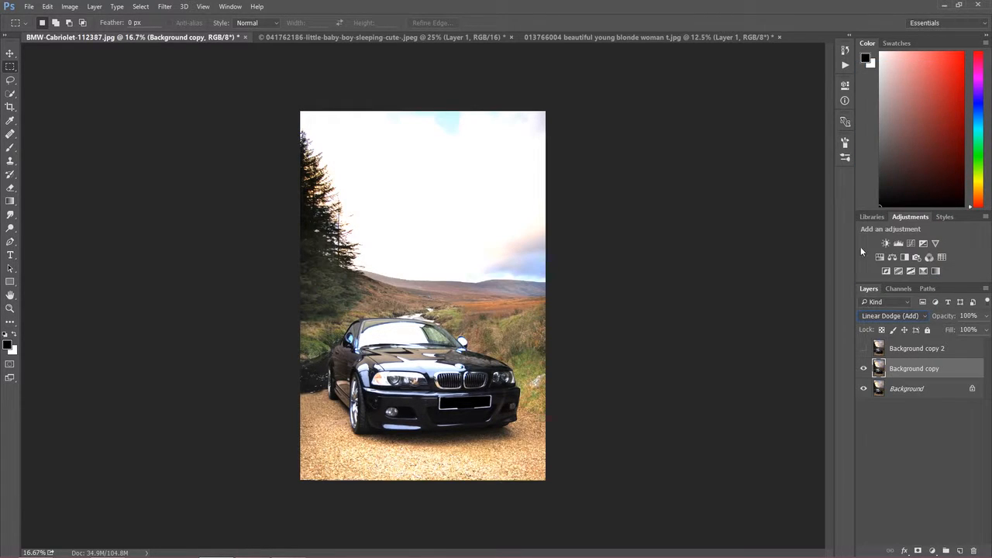
click(864, 369)
click(864, 369)
click(884, 315)
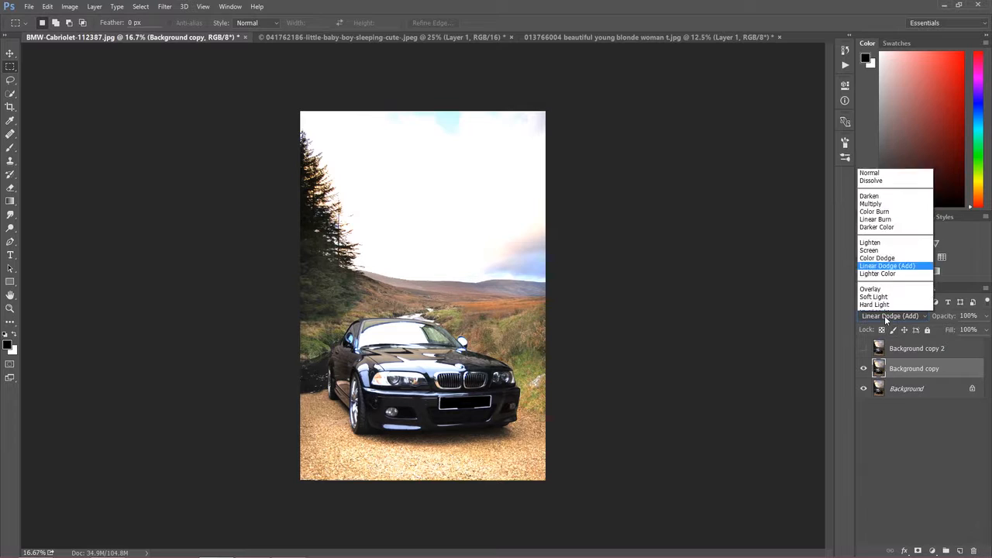
click(888, 146)
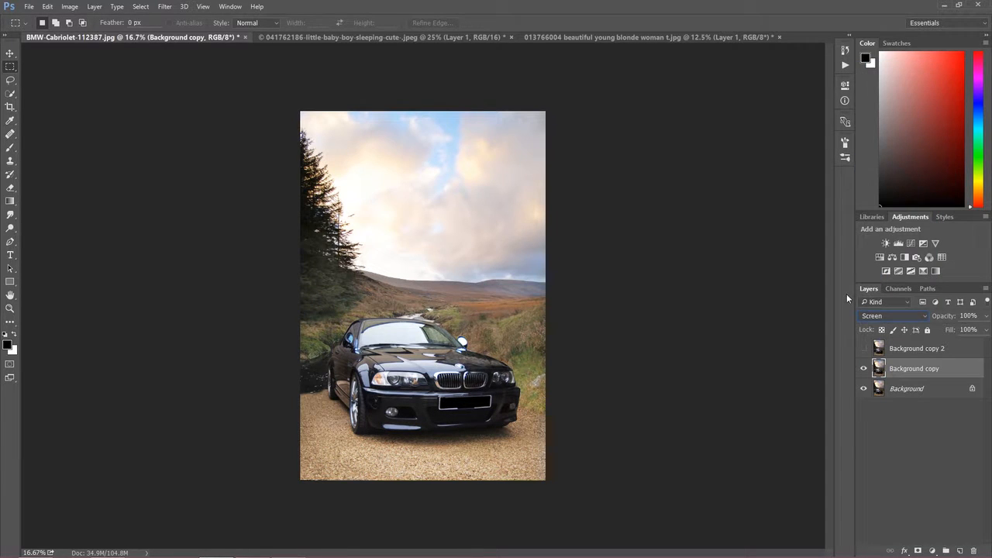
Lower the Background copy layer's opacity to 60% and compare the photo with and without the layer
drag(943, 319, 924, 317)
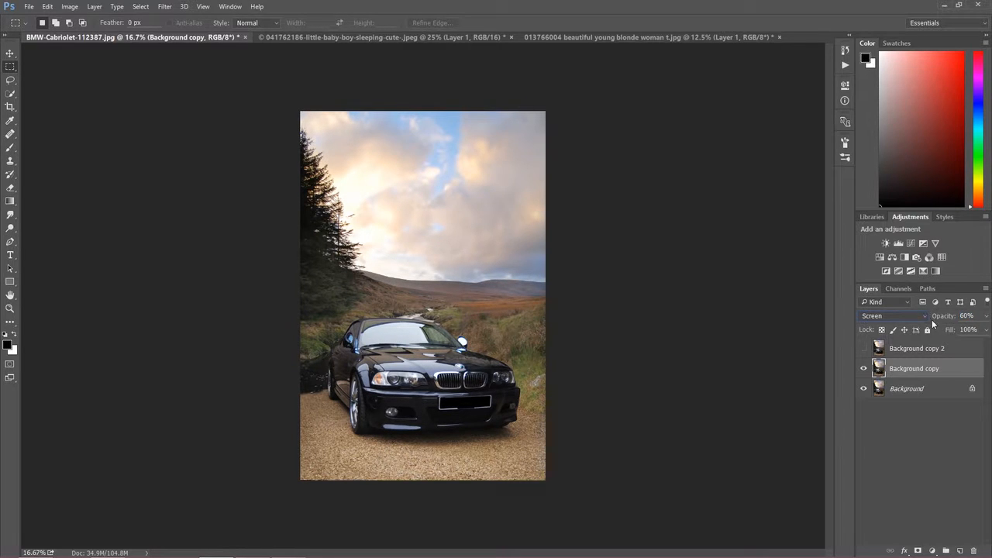
click(865, 370)
click(866, 369)
Add a white layer mask to Background copy, alternate between image and mask, and leave the mask active
click(918, 551)
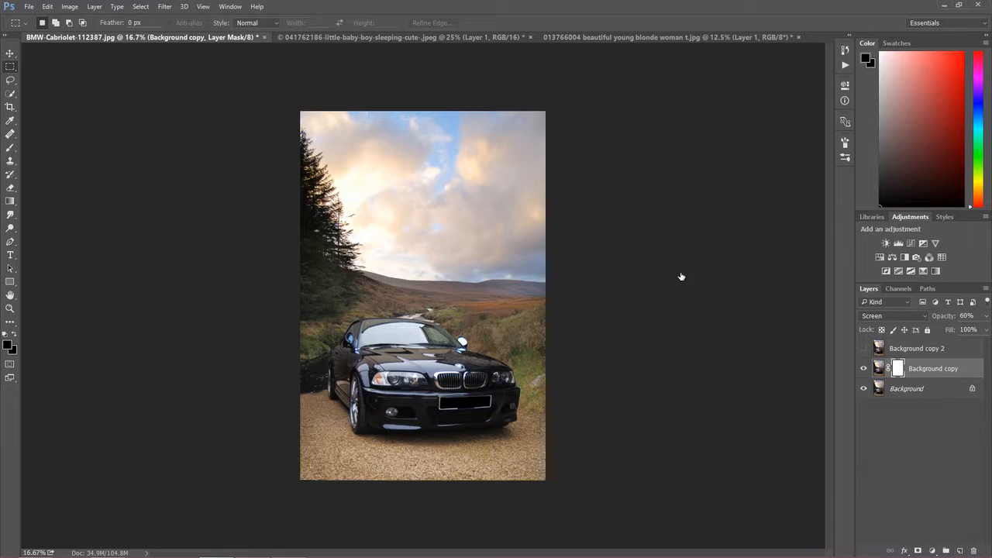
click(879, 369)
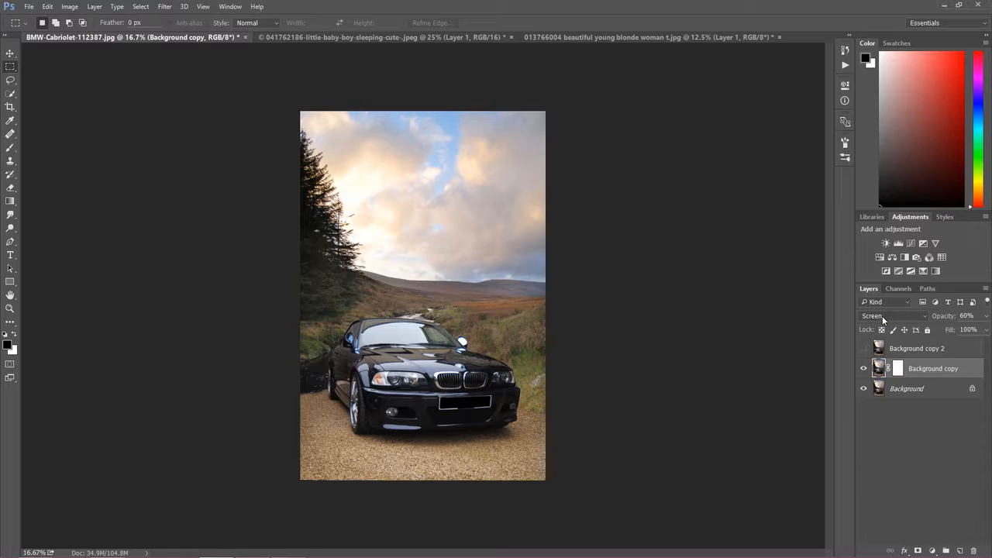
click(898, 369)
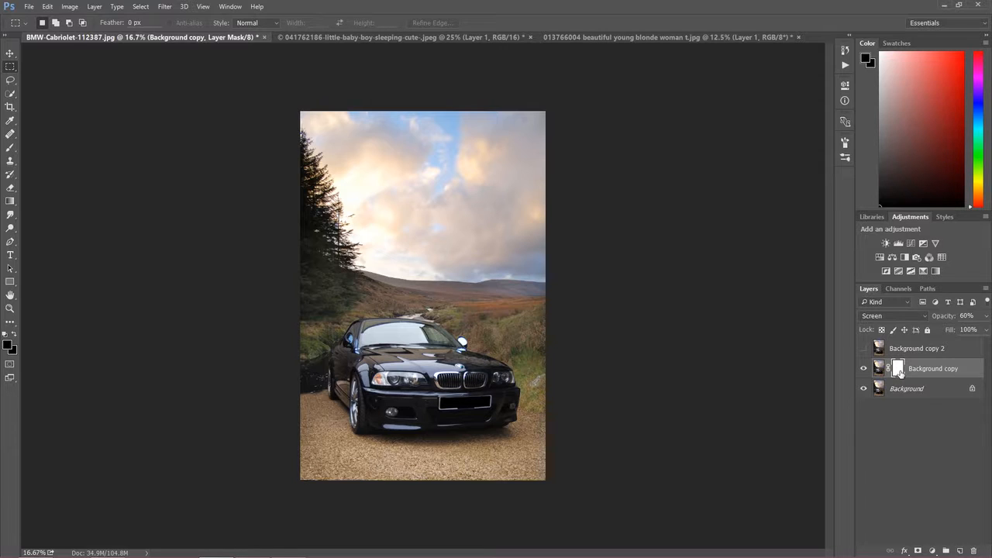
click(880, 369)
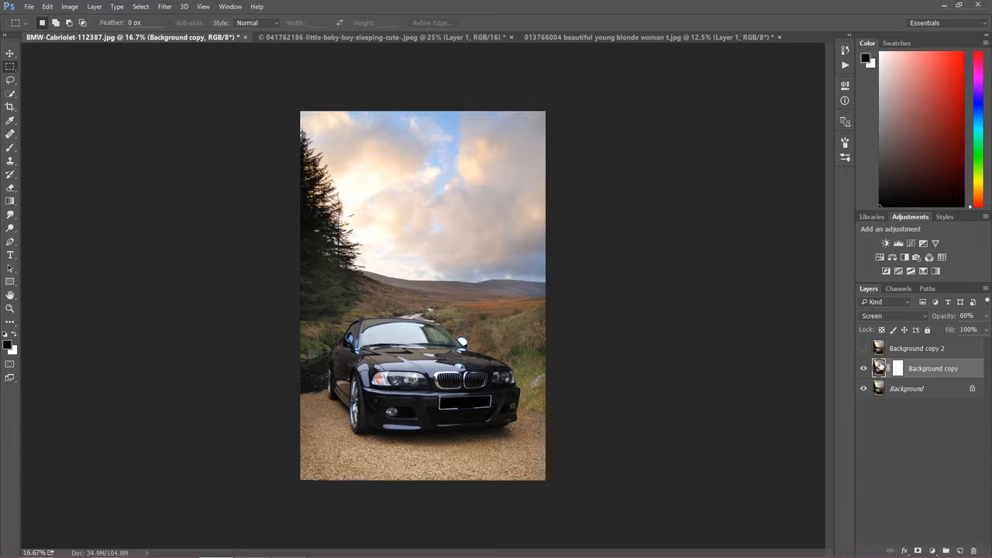
click(898, 371)
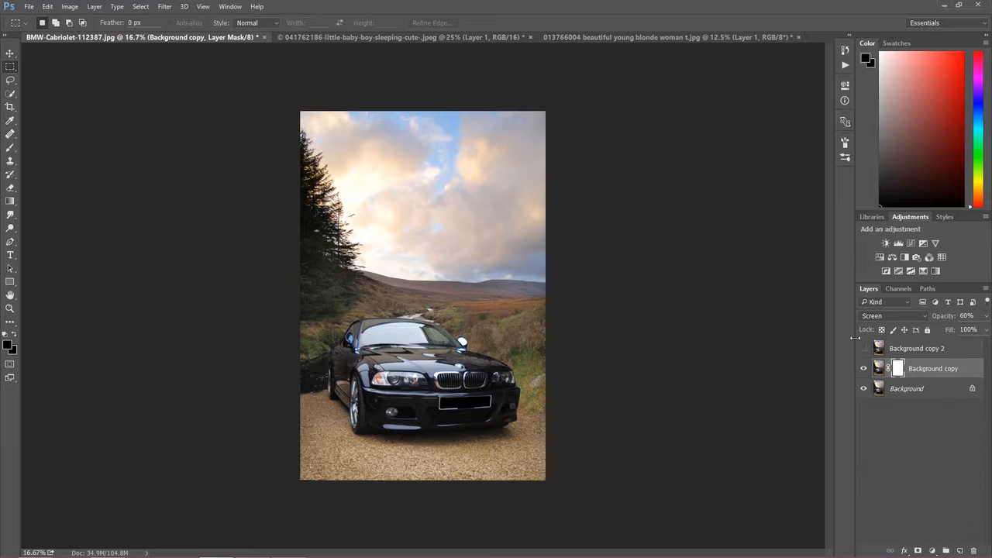
Invert the Background copy mask between black and white several times to compare the effect, ending with white
key(ctrl+i)
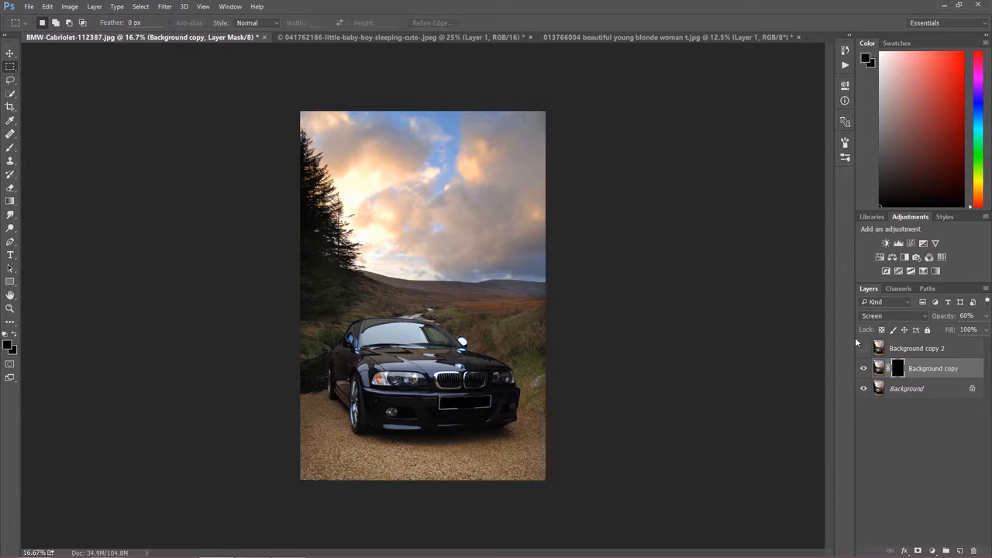
click(878, 369)
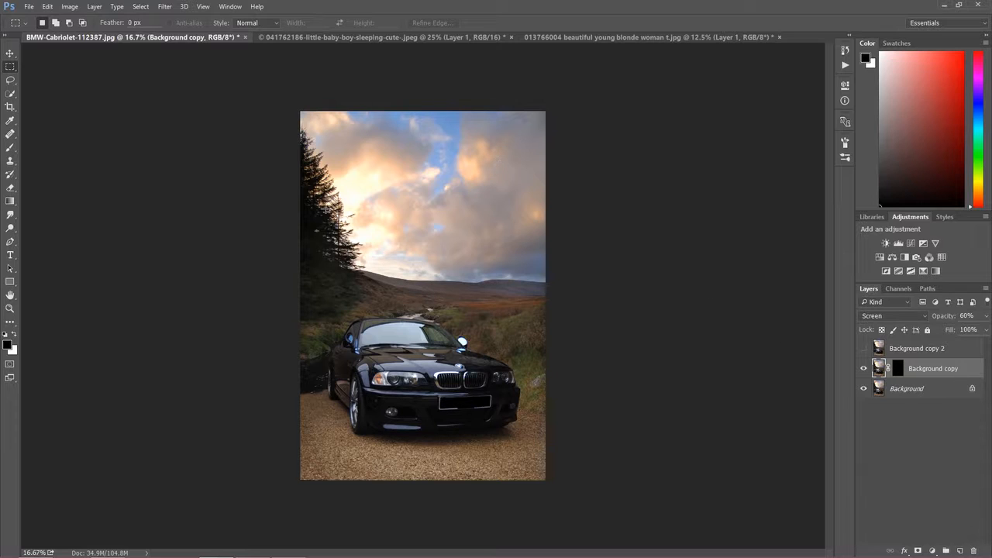
click(899, 370)
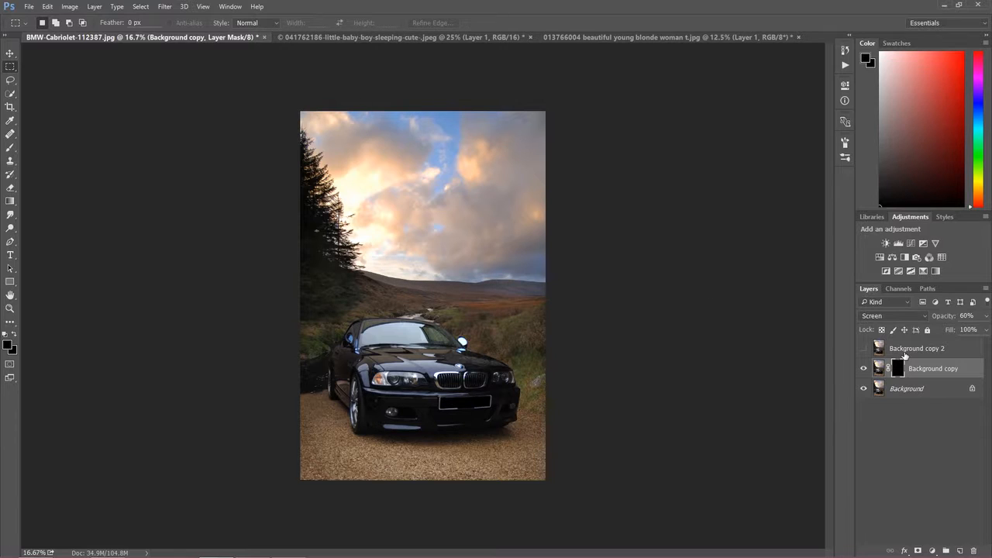
key(ctrl+i)
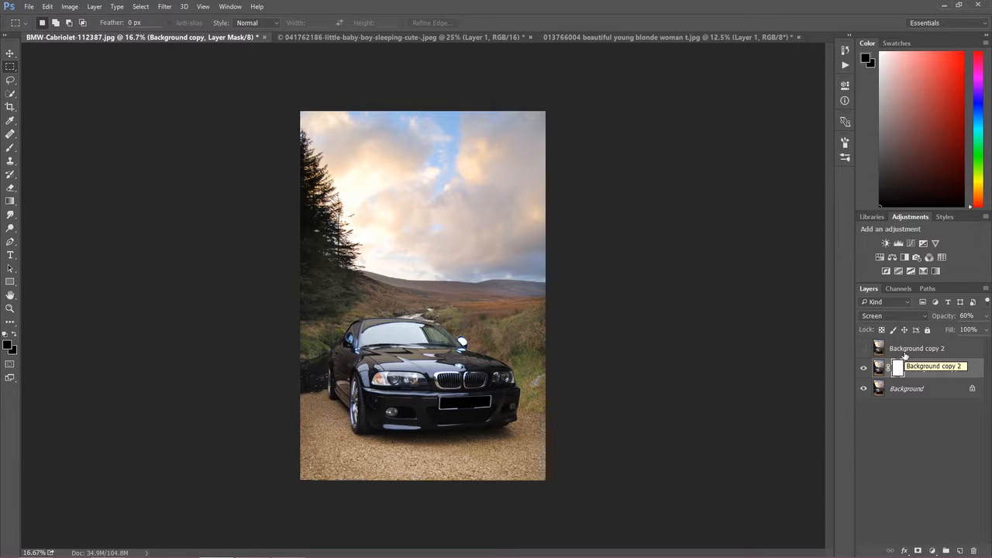
key(ctrl+i)
key(ctrl+i)
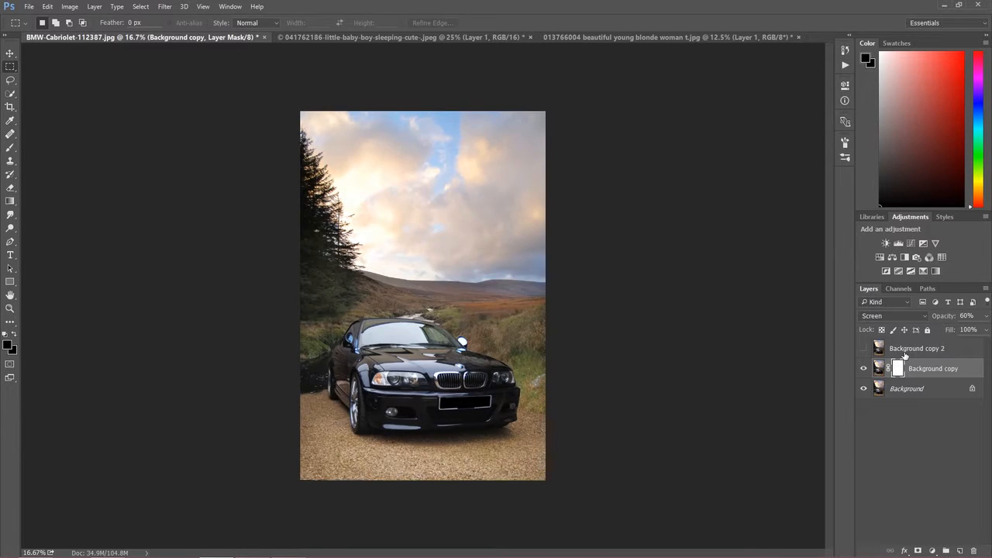
key(ctrl+i)
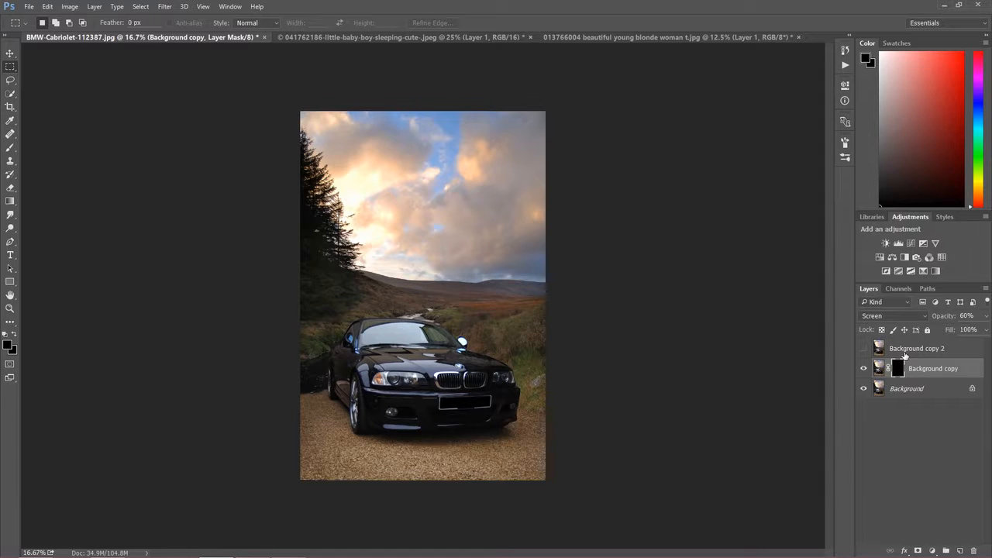
key(ctrl+i)
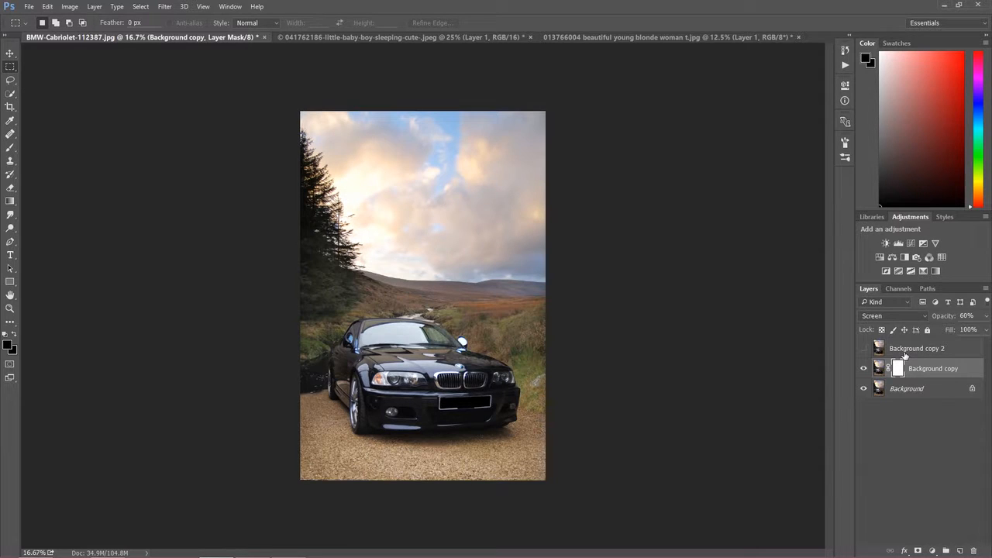
Brush black over the sky on the Background copy mask, then lower the layer's opacity to 38% and compare it on and off
click(11, 148)
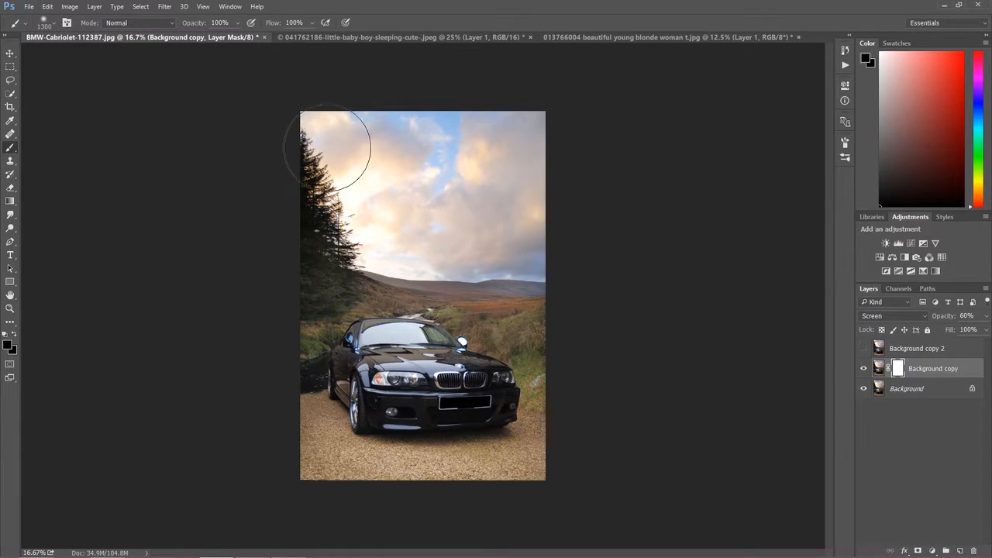
mouse_move(344, 159)
mouse_down()
mouse_move(368, 217)
mouse_move(410, 232)
mouse_move(509, 239)
mouse_move(410, 244)
mouse_move(310, 210)
mouse_move(387, 126)
mouse_move(501, 144)
mouse_move(443, 160)
mouse_move(510, 222)
mouse_move(447, 228)
mouse_move(328, 214)
mouse_move(300, 146)
mouse_move(427, 239)
mouse_move(332, 222)
mouse_move(533, 247)
mouse_move(558, 260)
mouse_up()
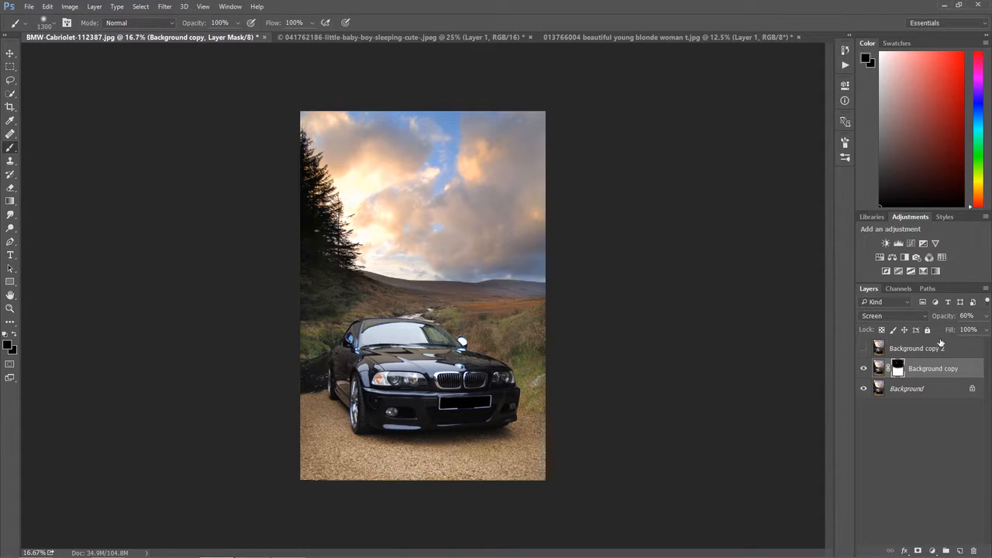
drag(946, 318, 934, 317)
click(863, 369)
click(863, 369)
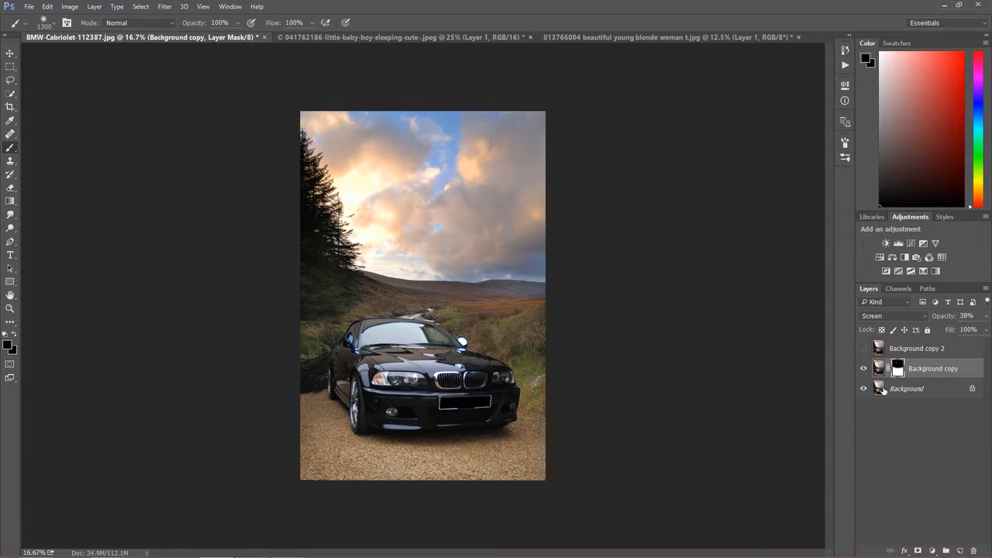
View the sleeping baby and blonde woman photos, and return to the sleeping baby document
click(415, 36)
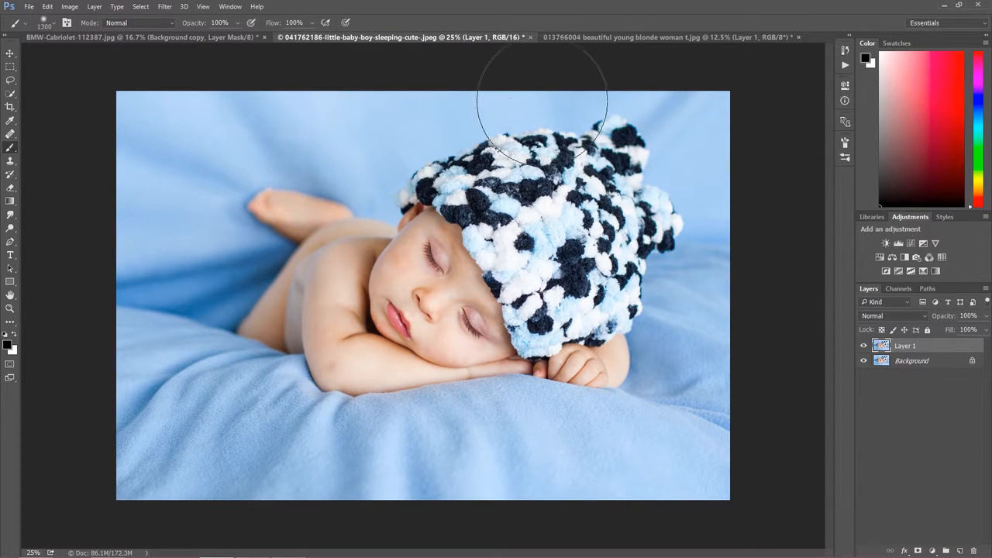
click(585, 36)
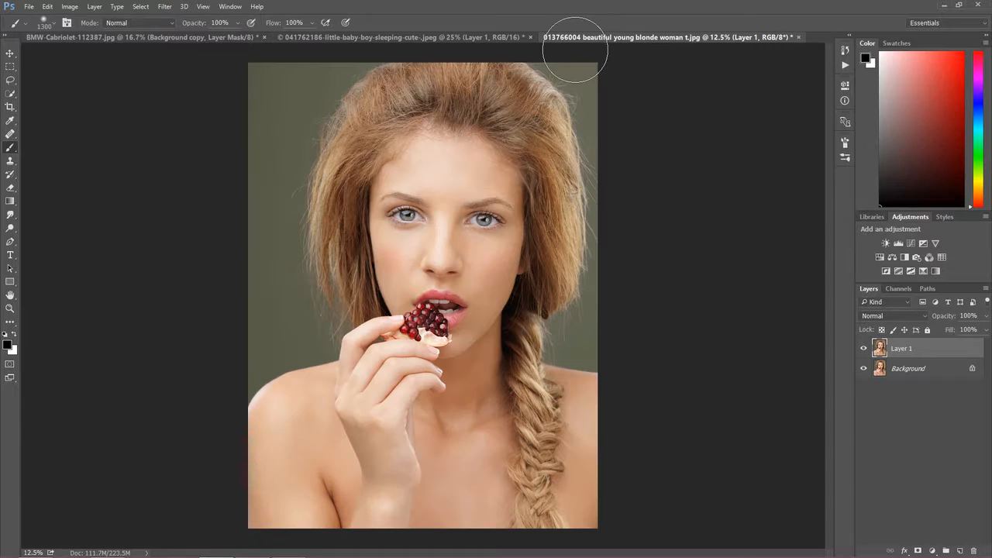
click(465, 37)
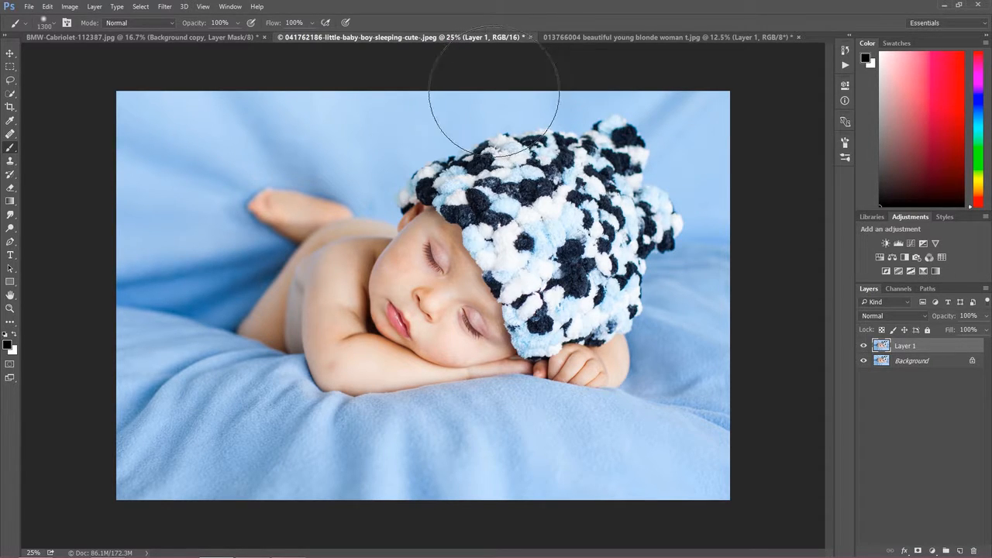
Try the Overlay and Soft Light blend modes on Layer 1, comparing the Soft Light result with the original photo
click(881, 318)
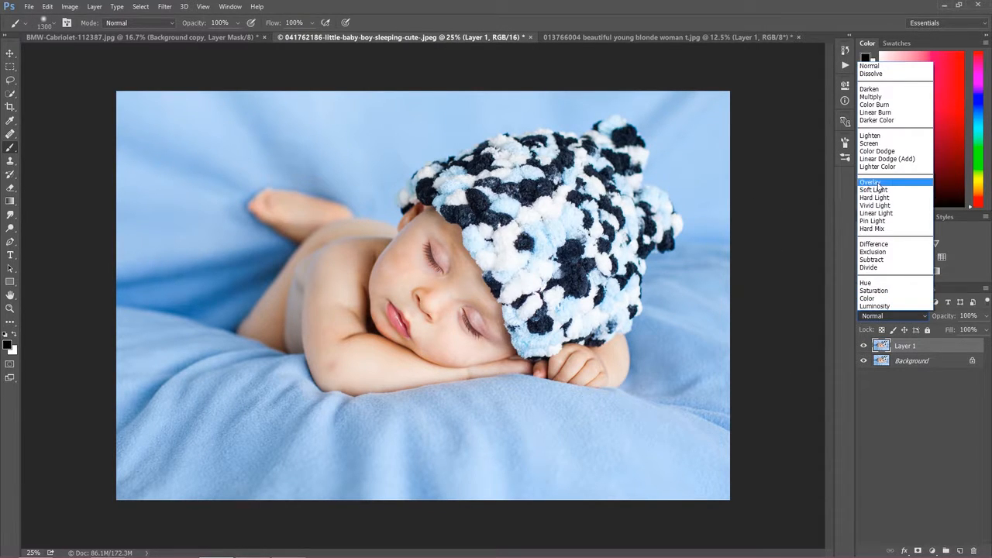
click(871, 183)
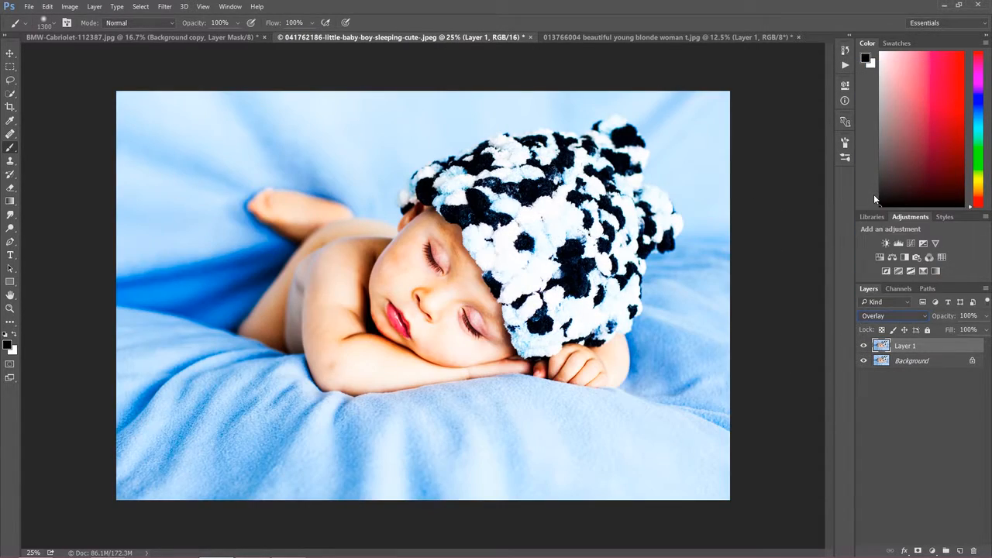
click(882, 315)
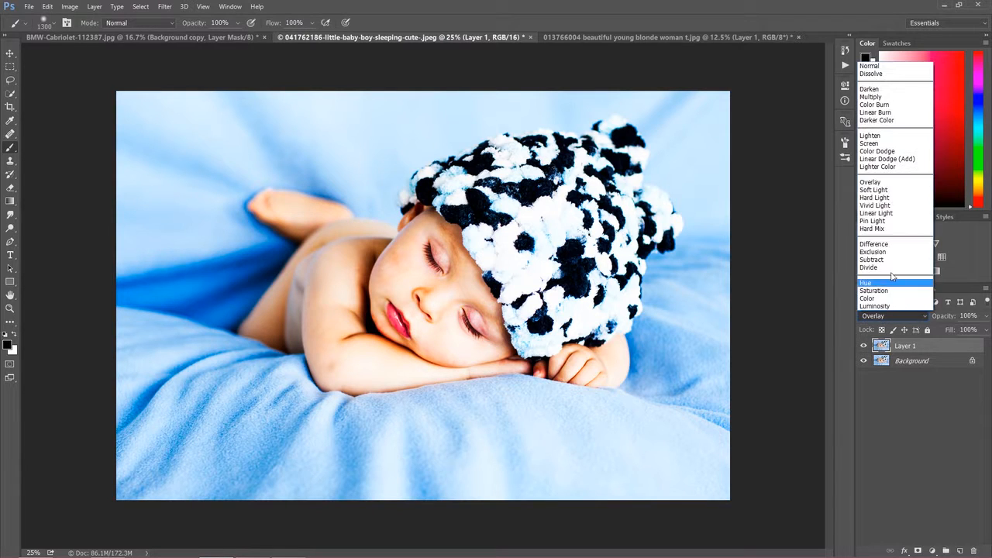
click(883, 190)
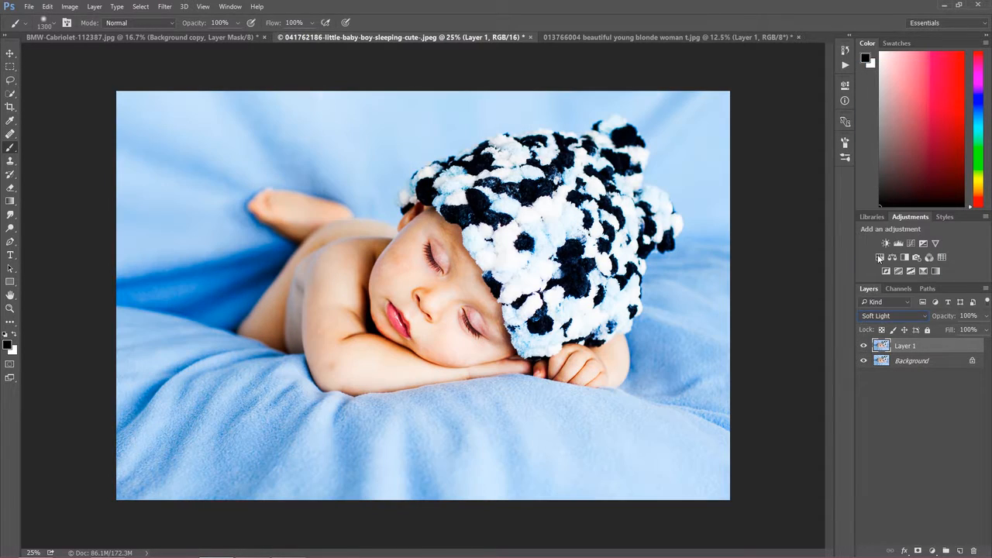
click(864, 348)
click(864, 348)
click(865, 348)
click(864, 348)
click(864, 347)
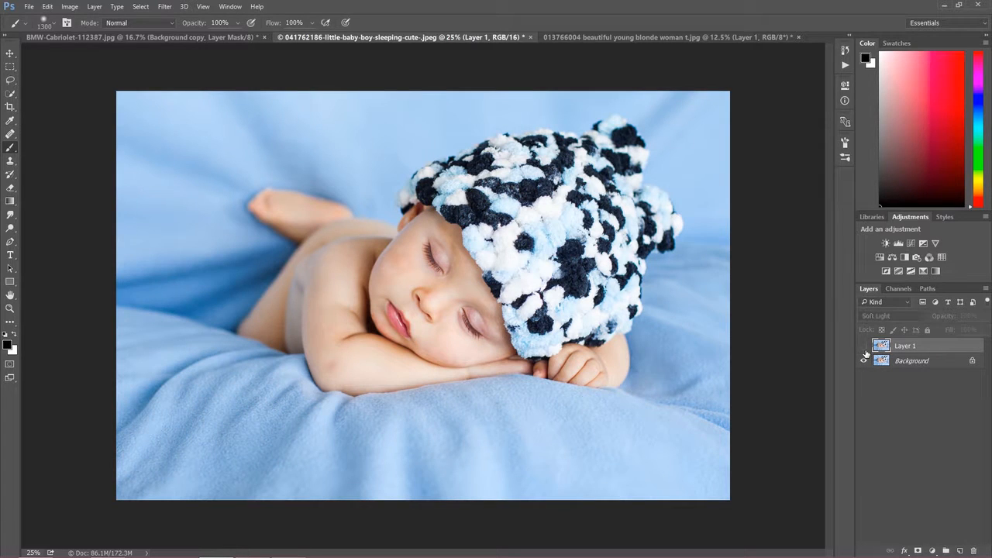
click(864, 348)
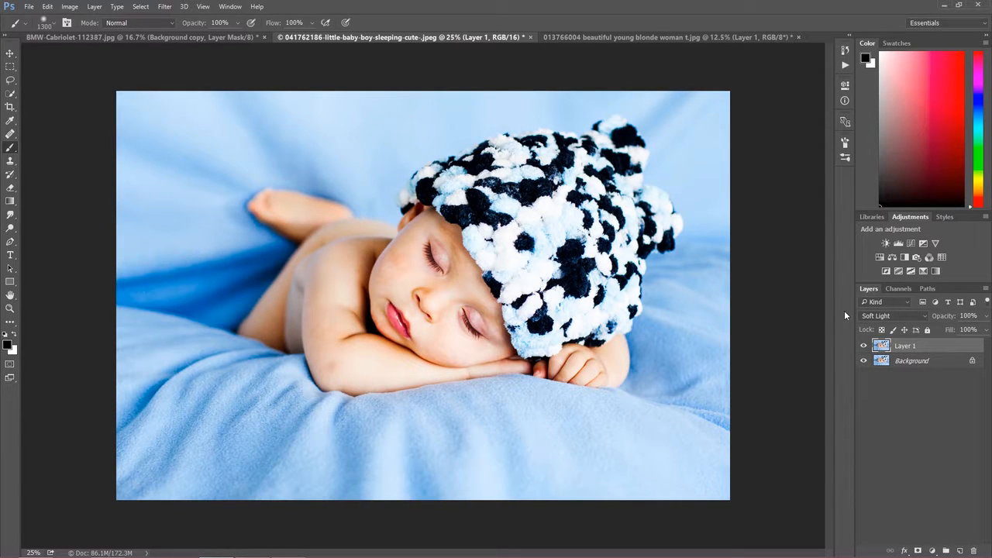
Try the Darken blend mode on Layer 1 and compare it with the original photo
click(875, 316)
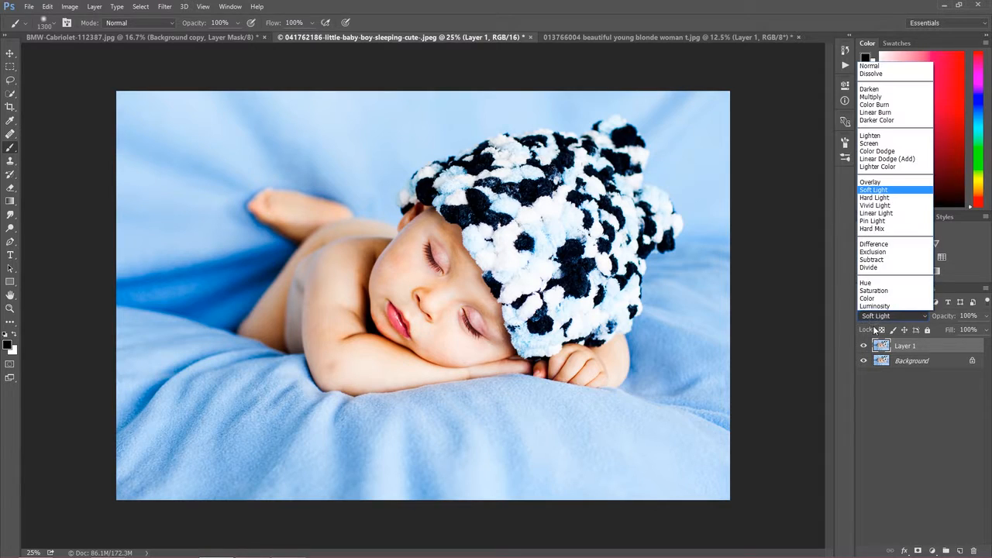
click(882, 90)
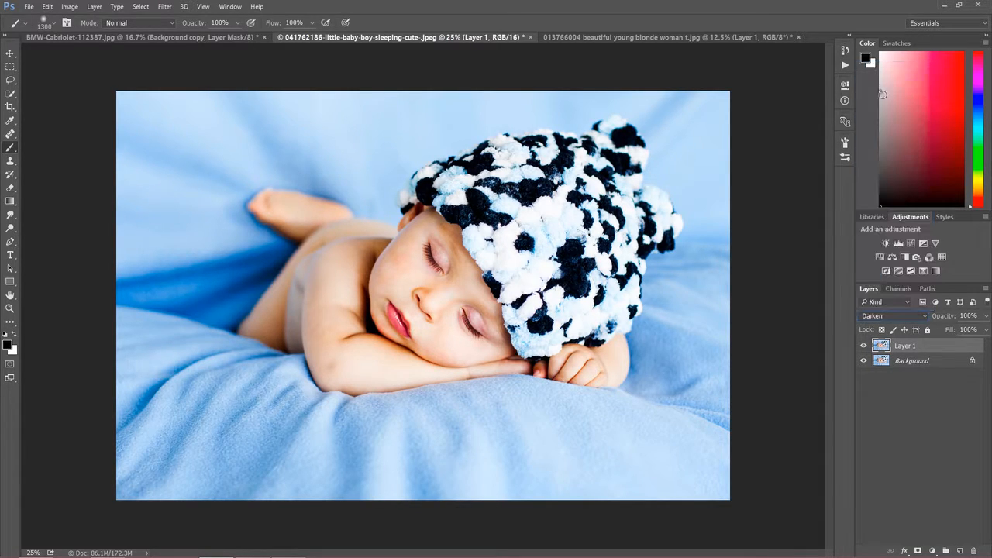
click(862, 345)
click(864, 345)
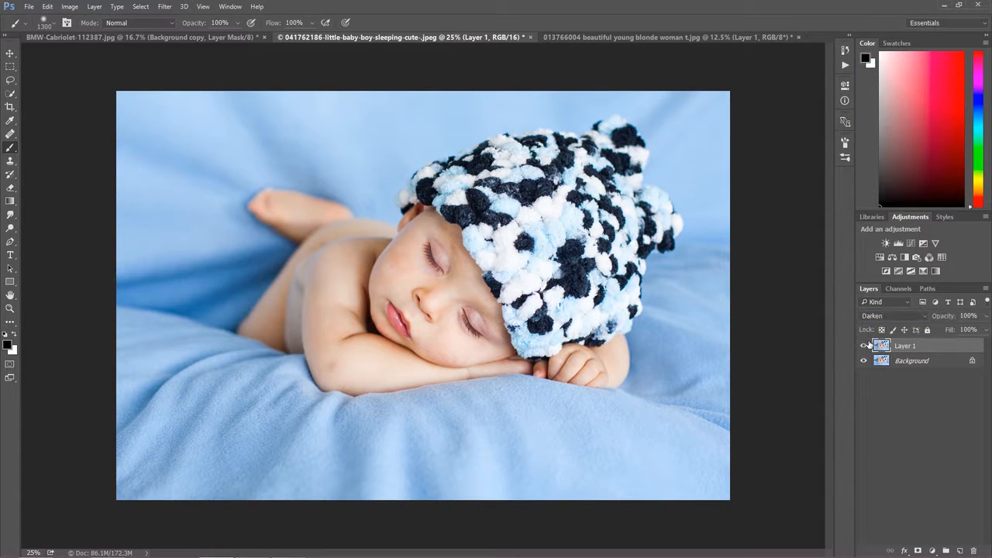
Set Layer 1's blend mode to Multiply, compare it with the original, and lower its opacity to 53%
click(876, 317)
click(881, 102)
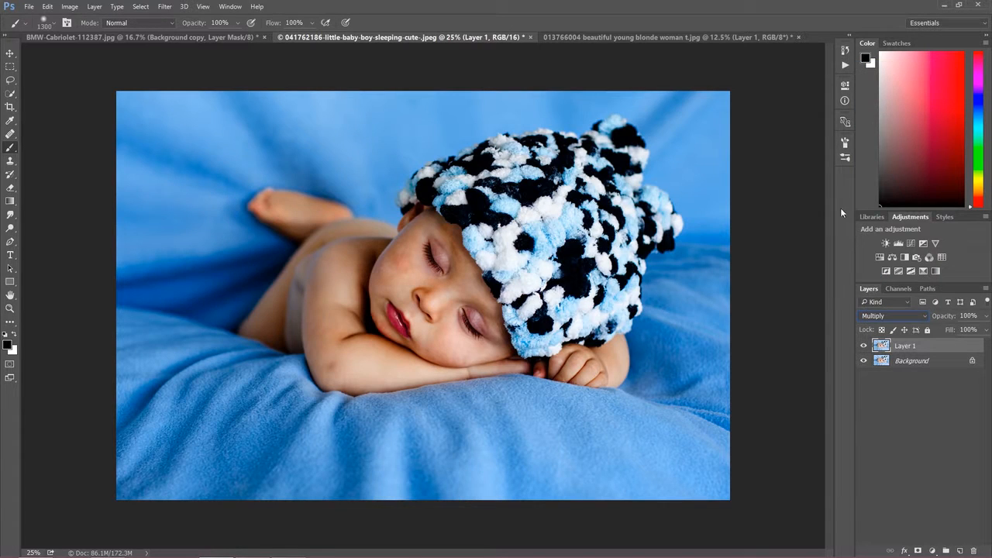
click(864, 348)
click(864, 346)
drag(944, 318, 920, 319)
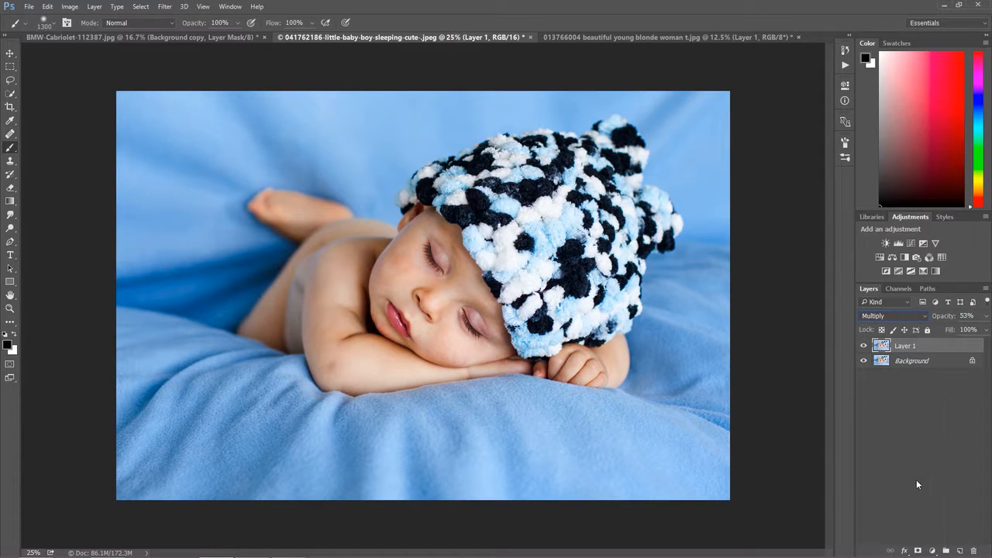
Add a white layer mask to Layer 1, make the layer's image active, and compare the photo with and without the layer
click(917, 550)
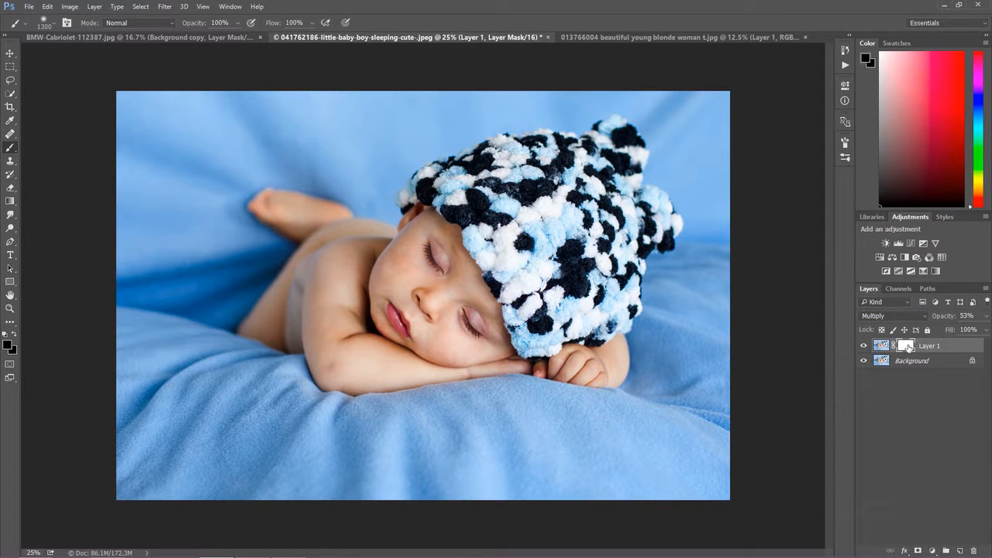
click(864, 343)
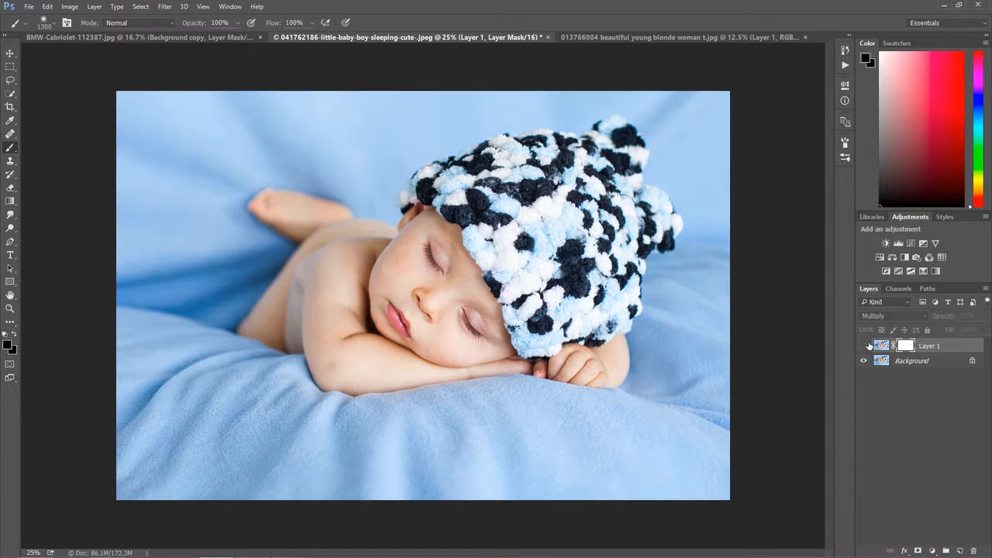
click(881, 345)
click(864, 346)
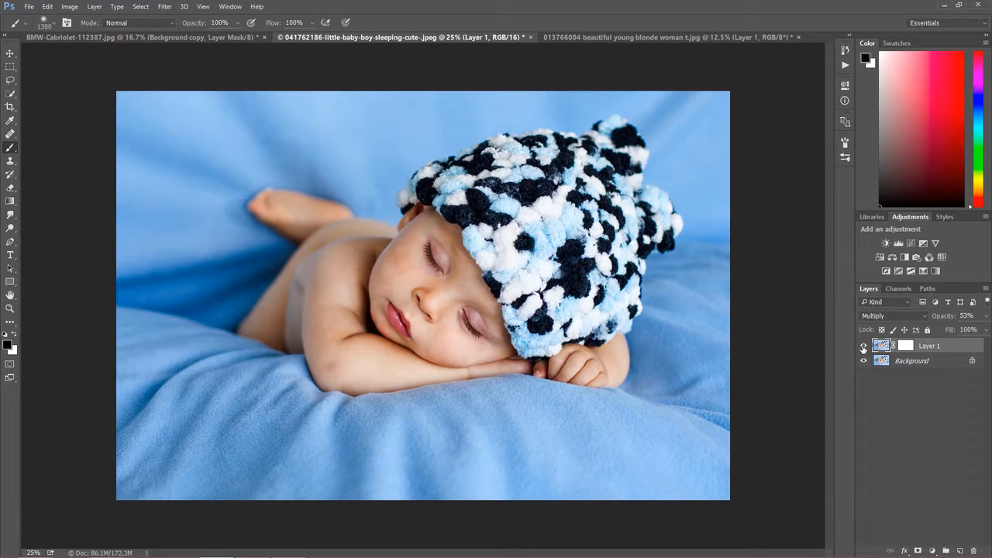
click(864, 346)
click(863, 346)
Try placing a duplicate of the Background layer above Layer 1, and delete that duplicate
click(909, 362)
key(ctrl+j)
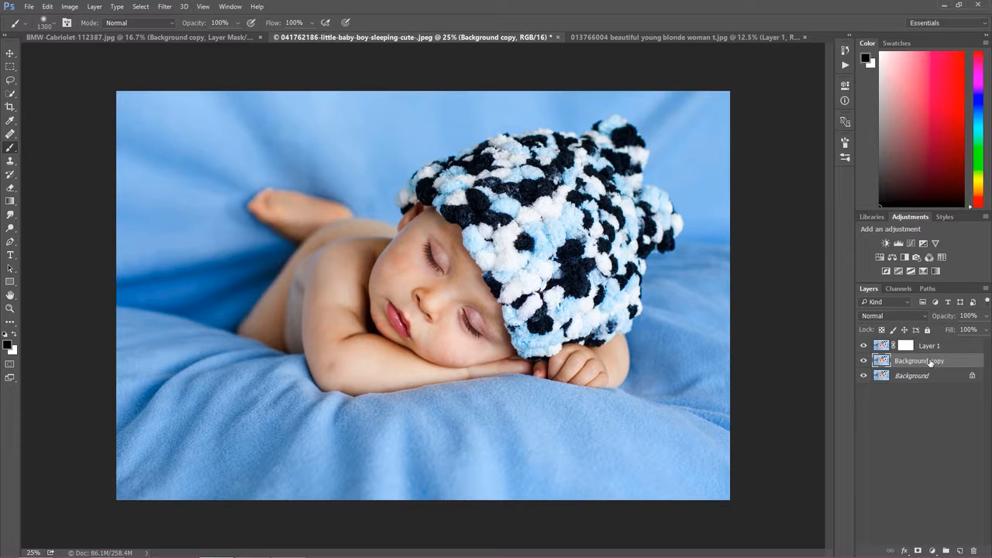
drag(930, 362, 922, 346)
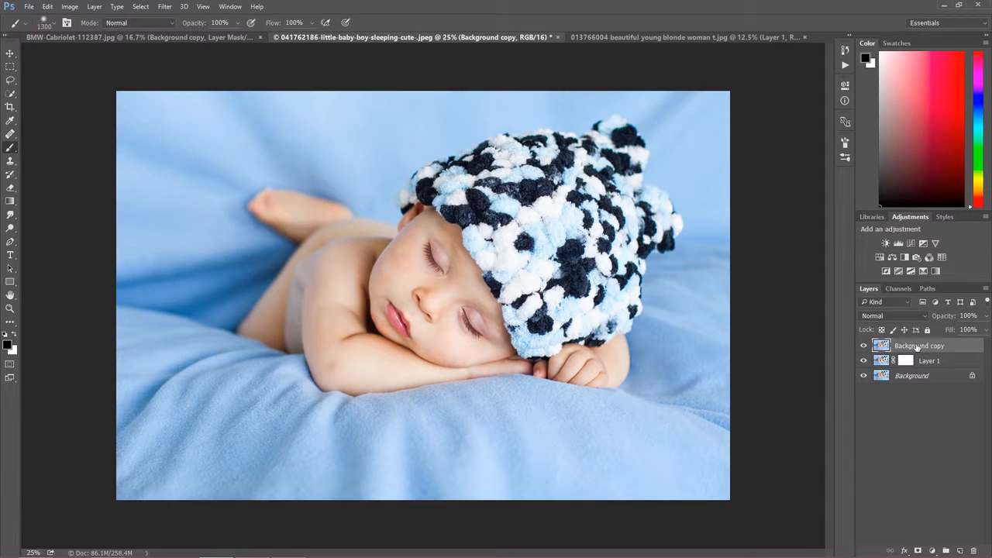
key(Delete)
Duplicate the Multiply layer, Layer 1, and delete the layer mask from the duplicate
key(ctrl+j)
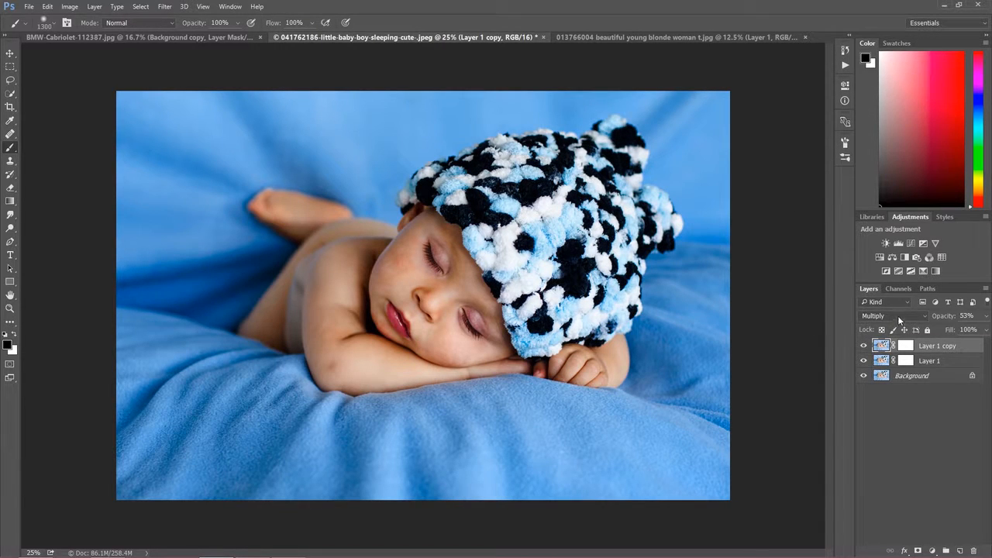
click(913, 347)
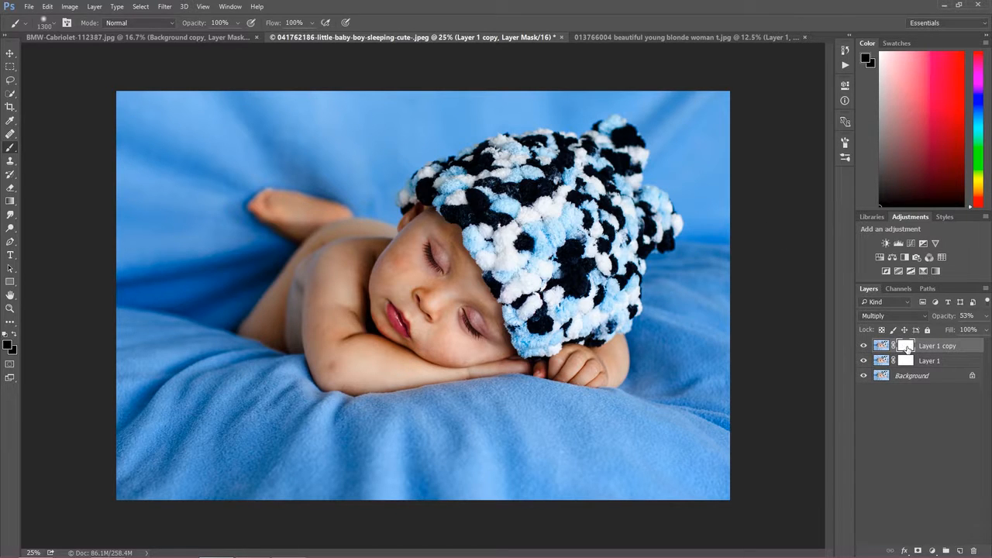
right_click(908, 350)
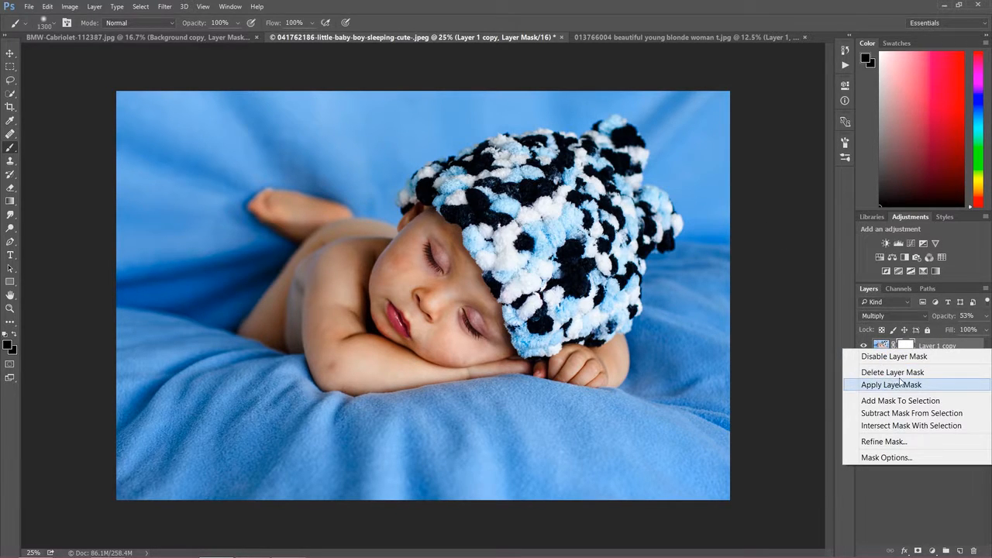
click(900, 373)
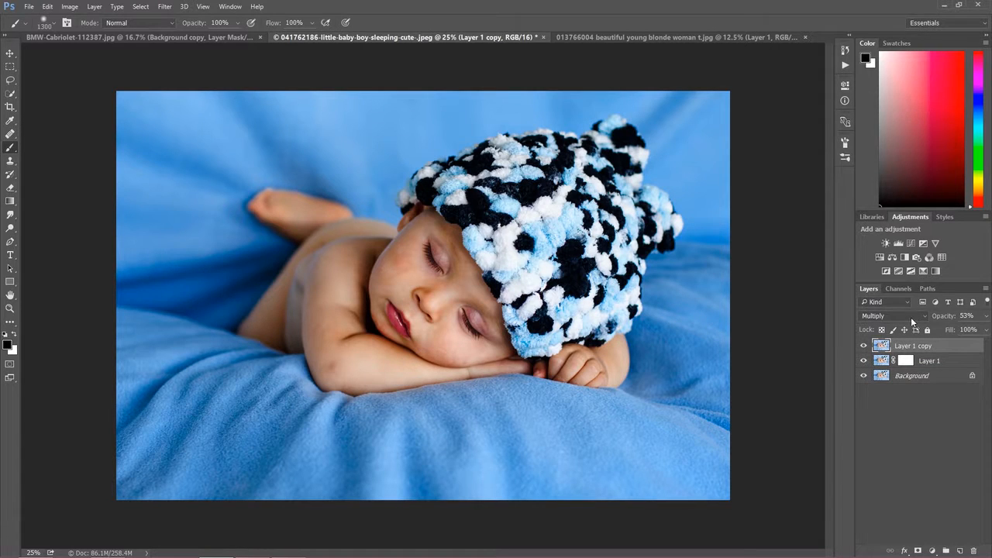
Change Layer 1 copy's blend mode from Multiply to Soft Light and compare the photo with and without the layer
click(912, 316)
click(872, 76)
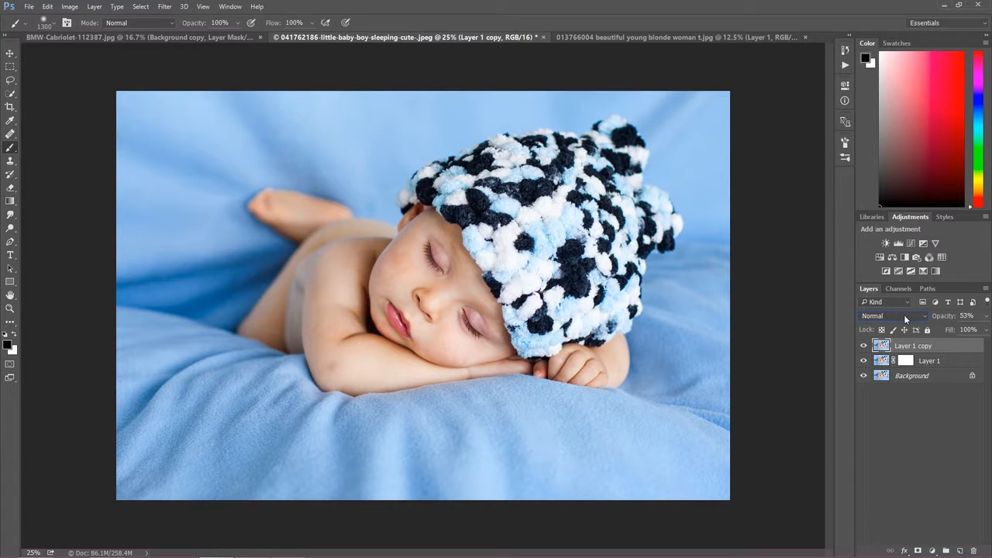
click(904, 319)
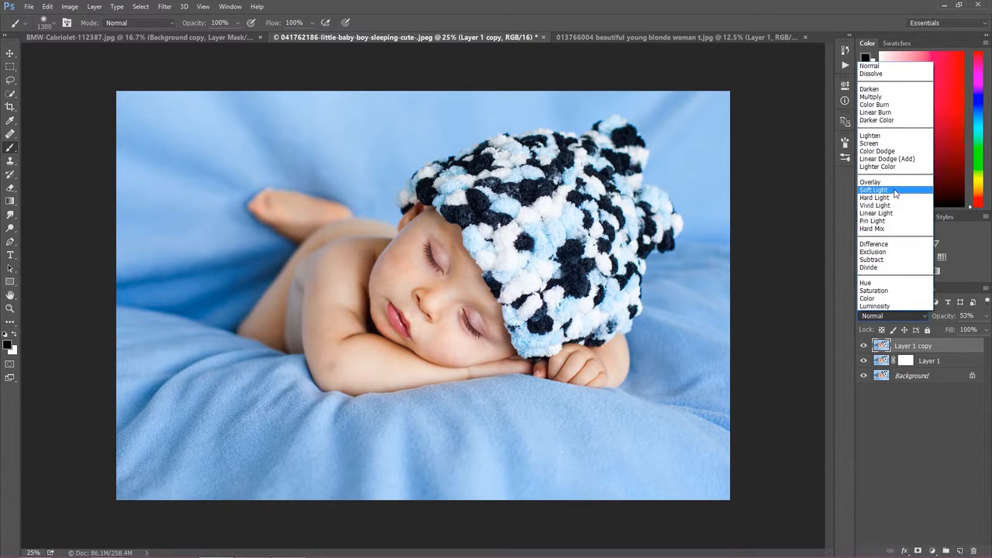
click(895, 193)
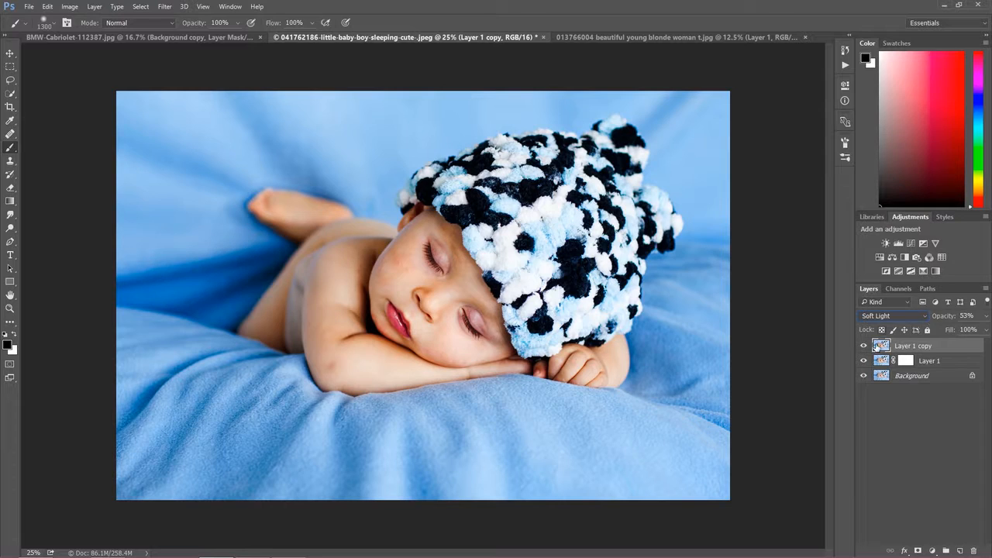
click(864, 346)
click(865, 345)
click(864, 345)
click(865, 346)
Adjust Layer 1 copy's opacity, comparing the layer on and off, and settle on 57%
drag(943, 317, 918, 319)
click(863, 346)
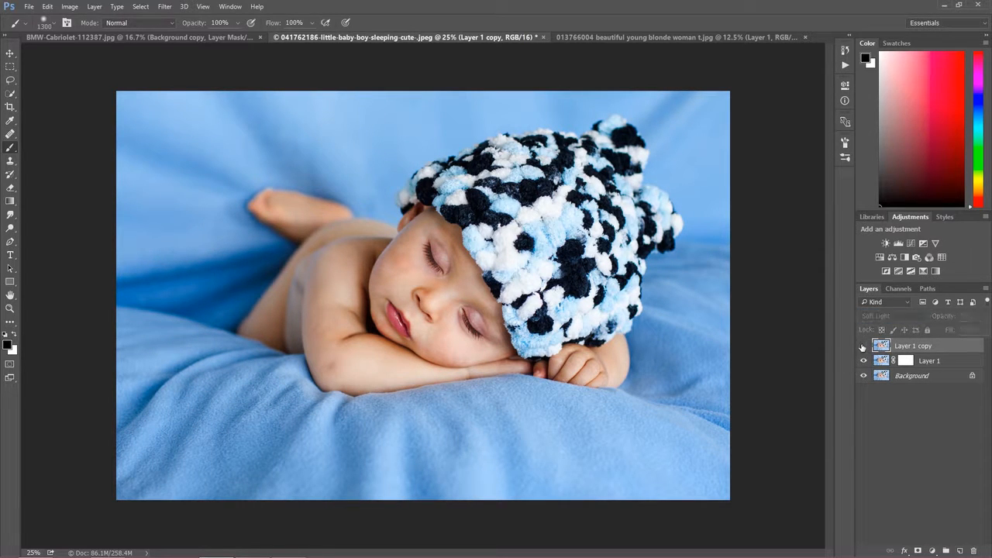
click(863, 347)
drag(940, 319, 973, 318)
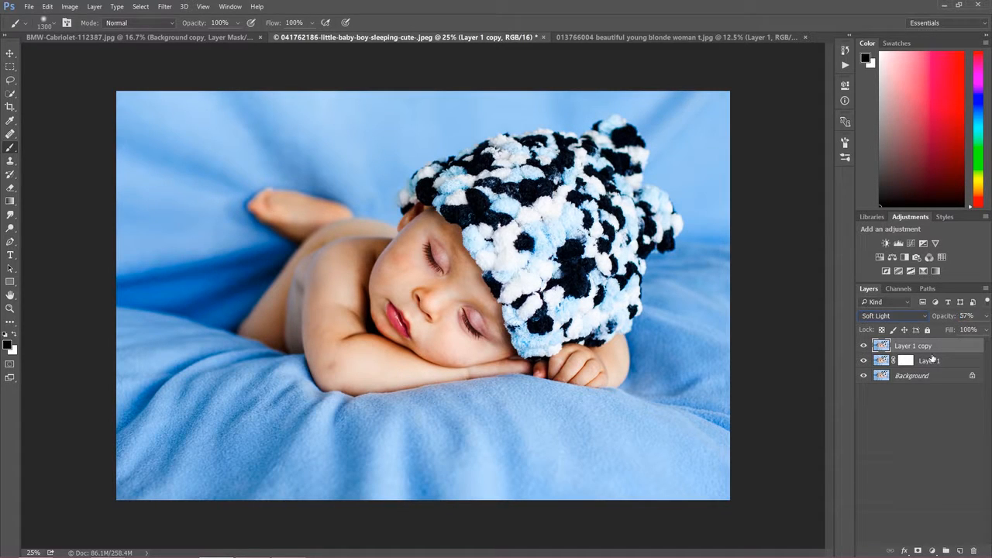
Hide and show Layer 1 copy and Layer 1 to compare their effects with the original, ending with both visible
click(863, 346)
click(863, 360)
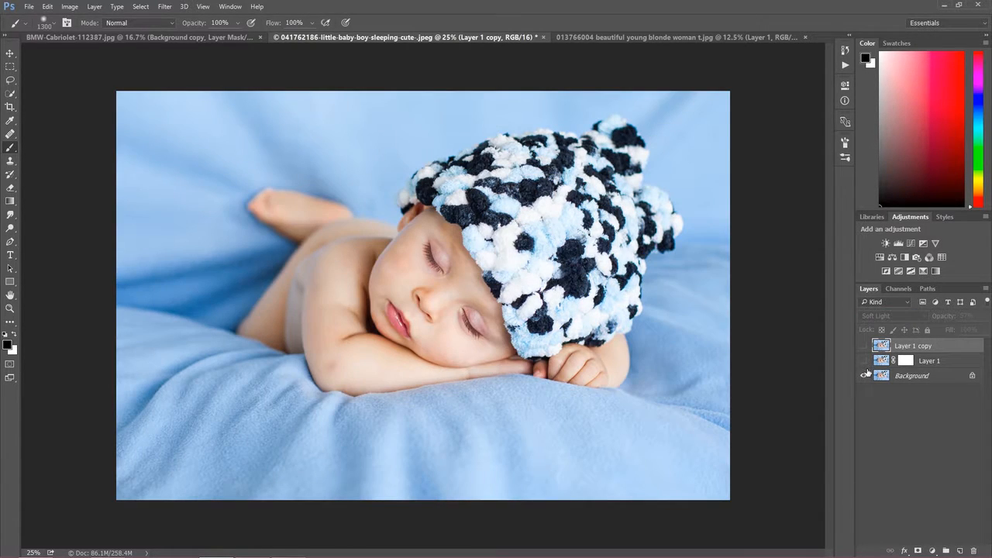
click(864, 347)
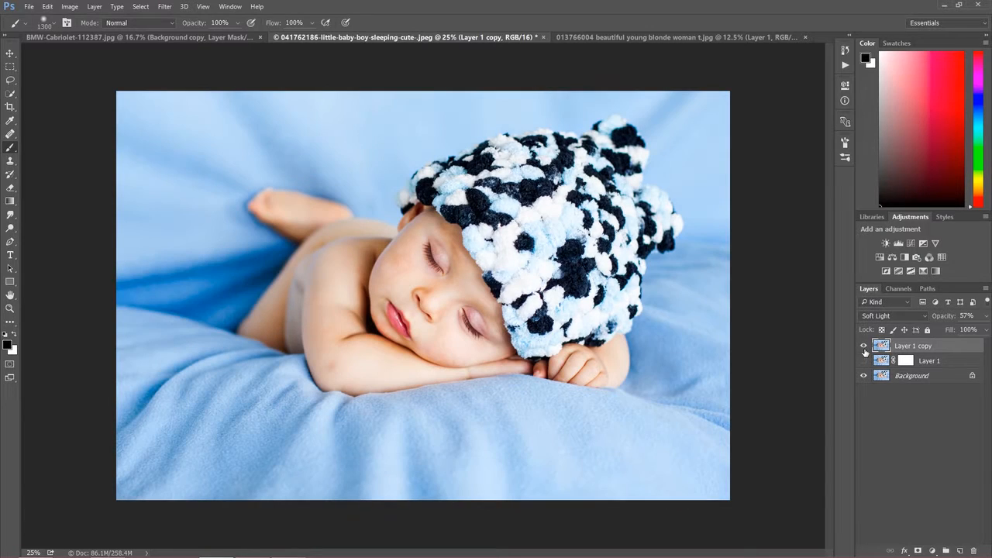
click(863, 347)
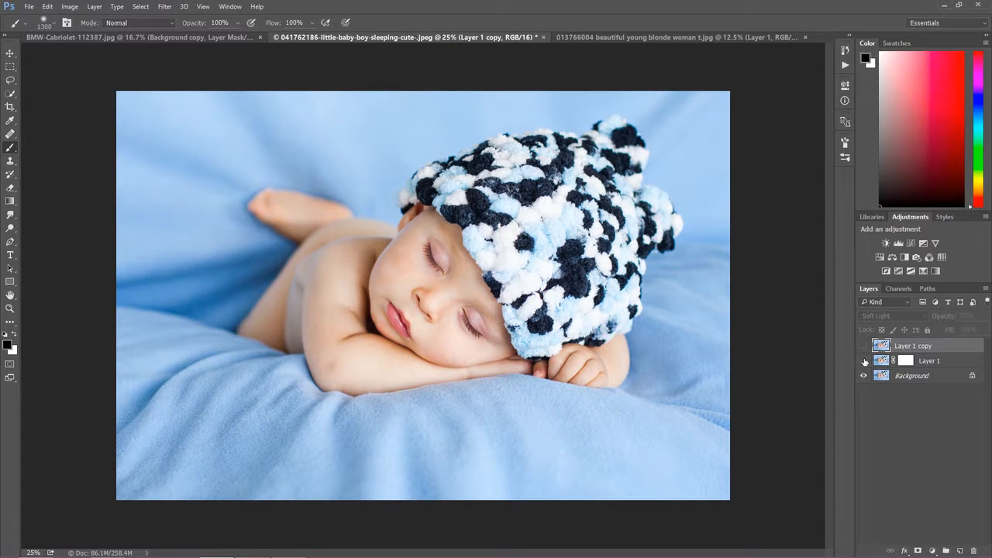
click(864, 360)
click(865, 346)
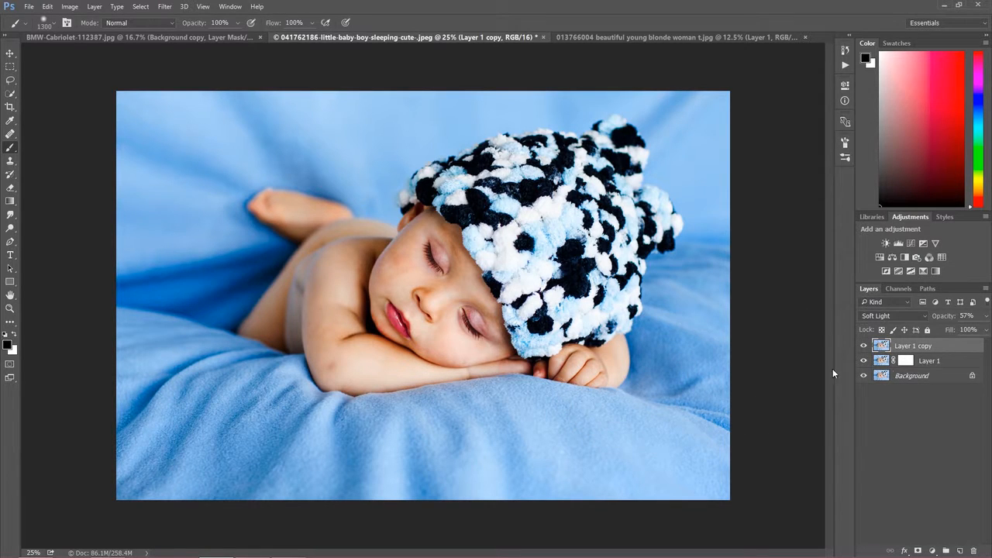
Delete Layer 1 and Layer 1 copy from the baby photo, and duplicate the Background twice for a fresh start
shift+click(930, 360)
key(Delete)
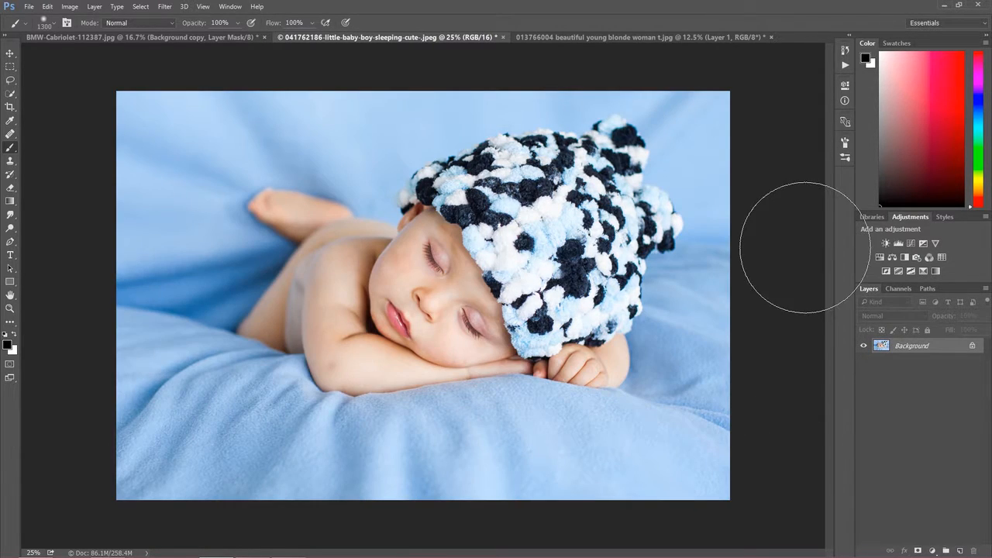
key(ctrl+alt+z)
key(ctrl+alt+z)
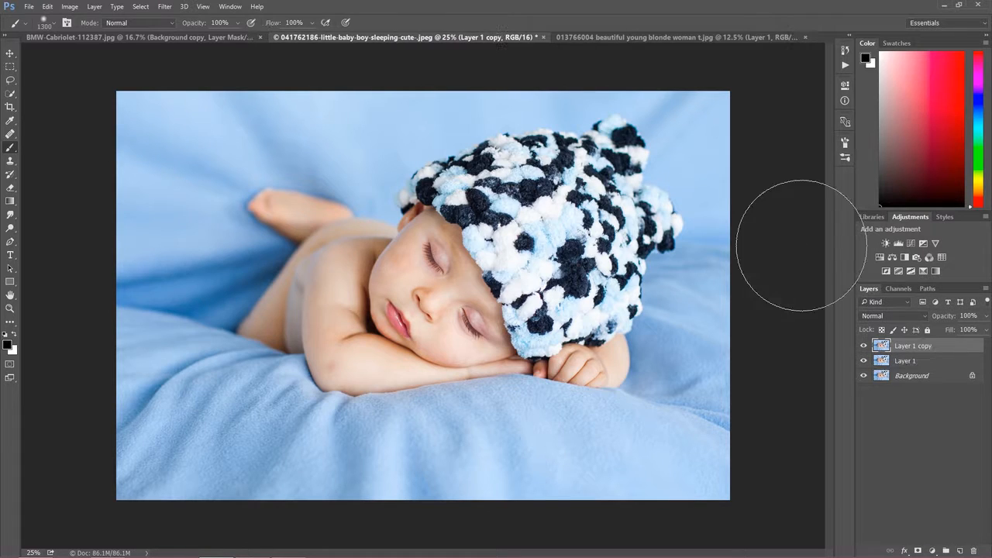
Hide Layer 1 copy and set Layer 1's blend mode to Multiply
click(864, 346)
click(898, 361)
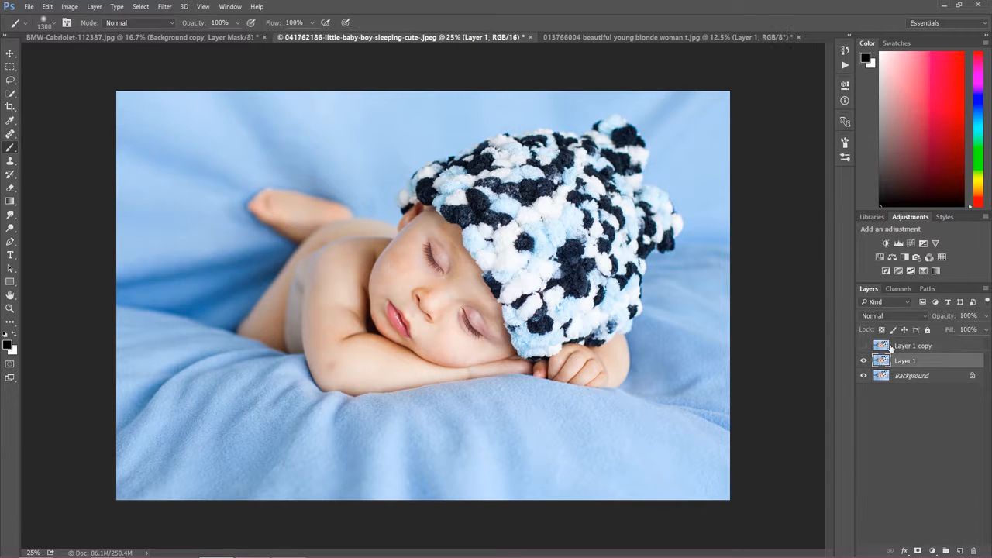
click(891, 316)
click(874, 97)
Show Layer 1 copy, try Soft Light on it, and set its blend mode to Screen instead
click(864, 346)
click(911, 346)
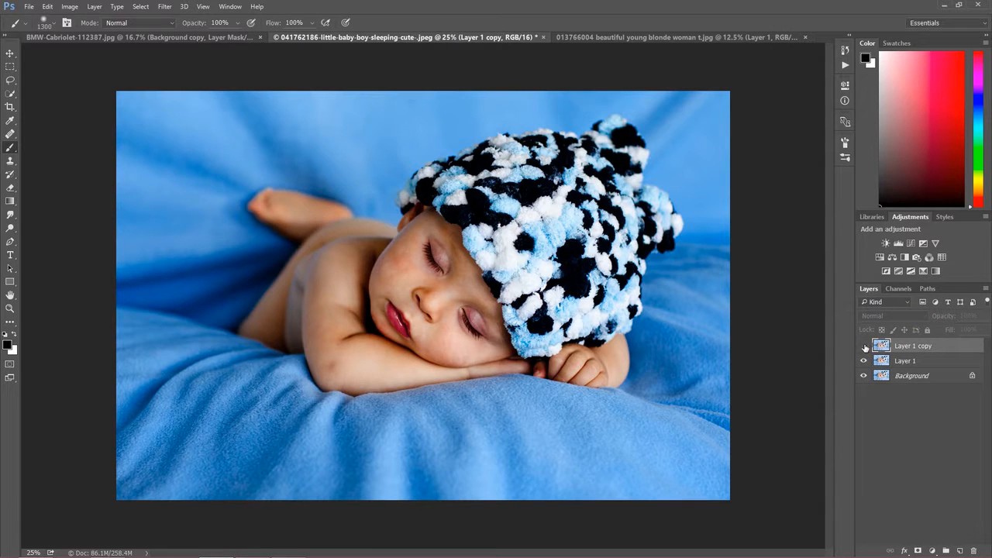
click(891, 317)
click(890, 190)
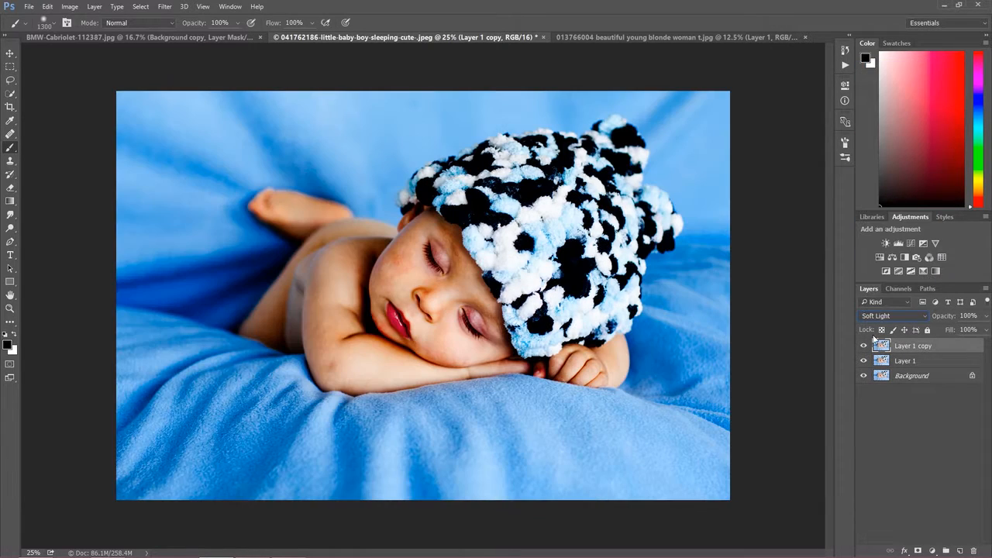
click(887, 315)
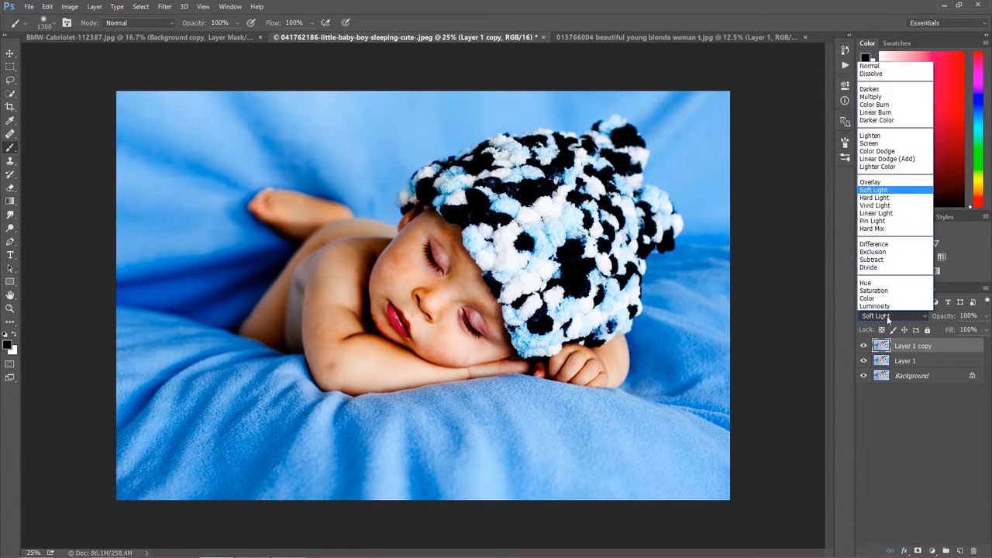
click(875, 143)
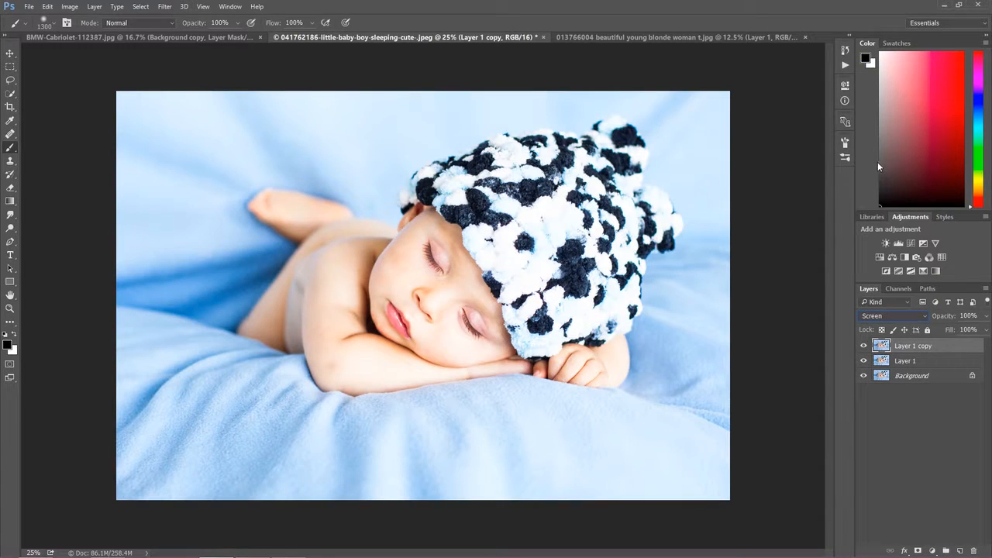
Compare Layer 1 copy and Layer 1 hidden and shown, and reduce Layer 1 copy's opacity to 49%
click(864, 346)
click(864, 360)
click(865, 346)
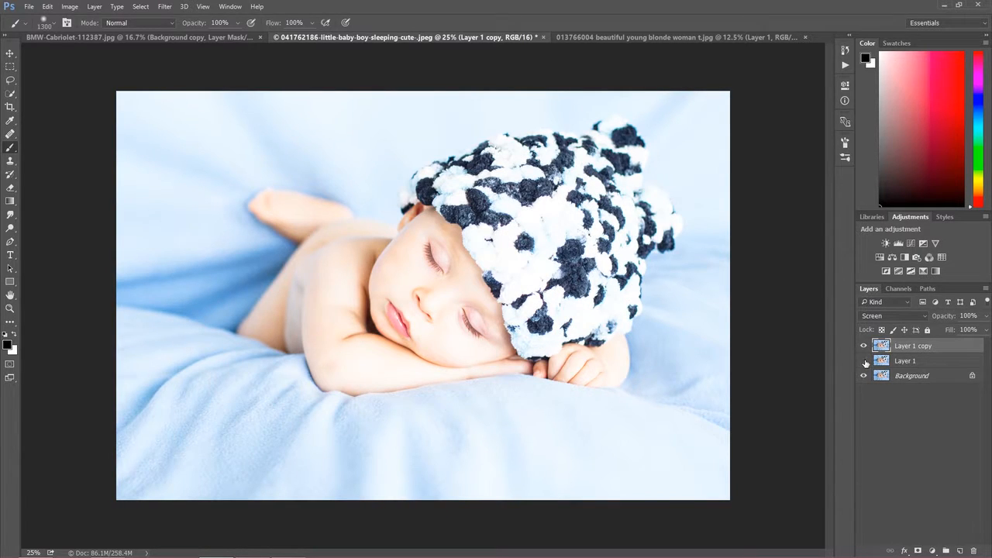
click(864, 361)
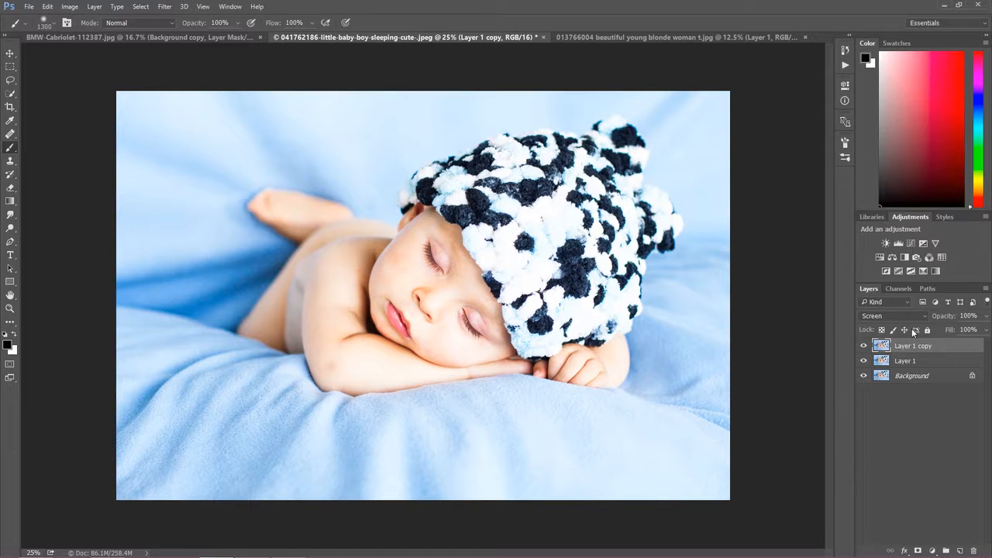
drag(947, 319, 923, 315)
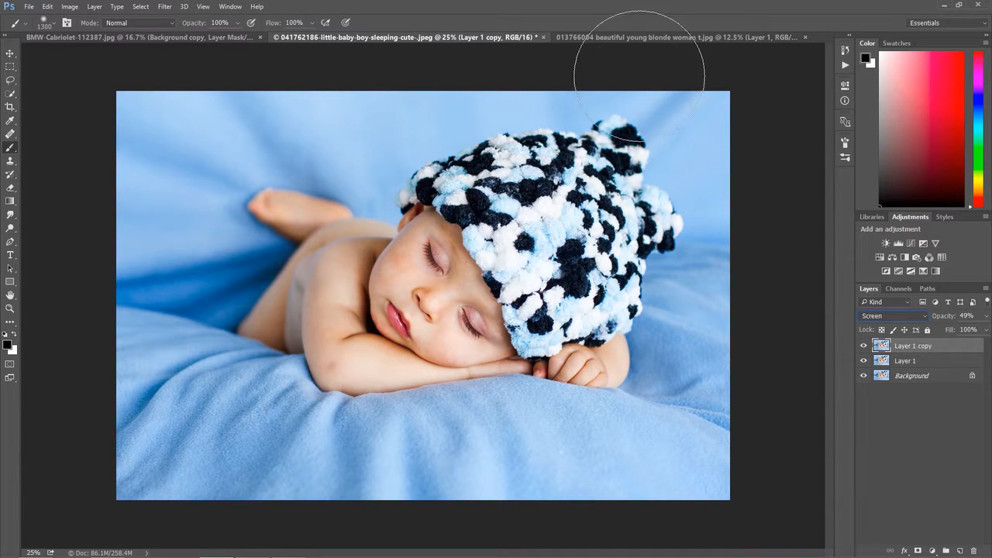
Switch to the blonde woman photo and set Layer 1's blend mode to Screen
click(620, 36)
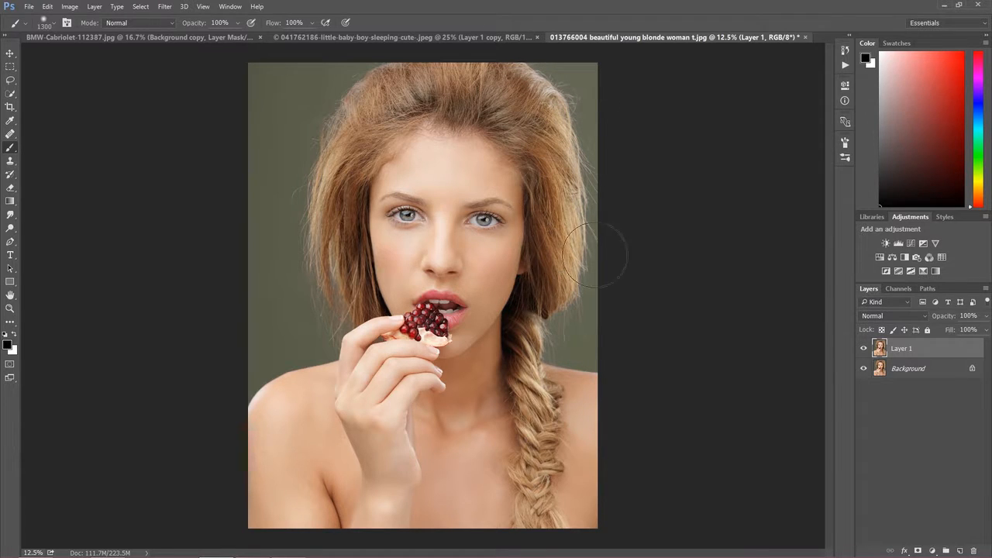
click(884, 315)
click(874, 147)
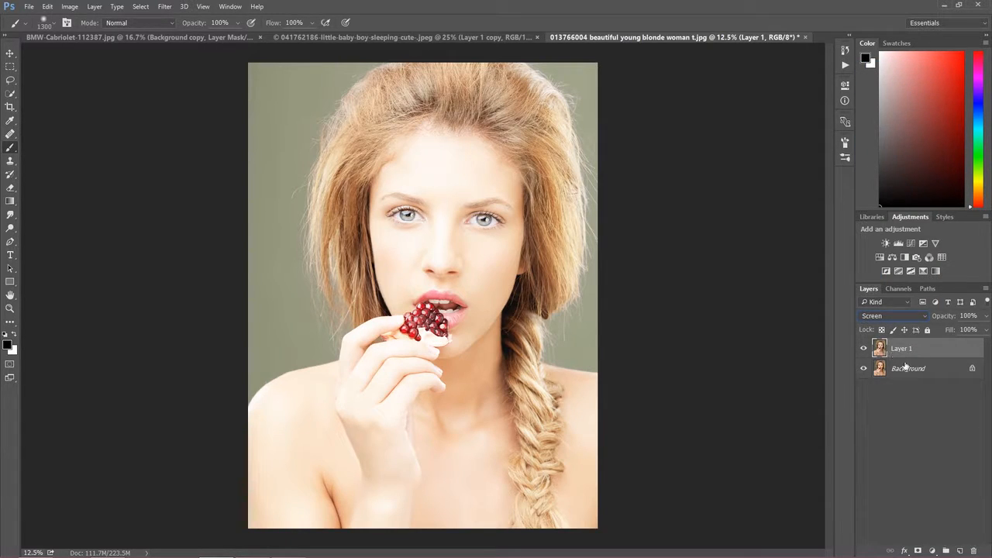
Add a layer mask to Layer 1 inverted to black, and set the foreground color to white, ffffff
click(917, 550)
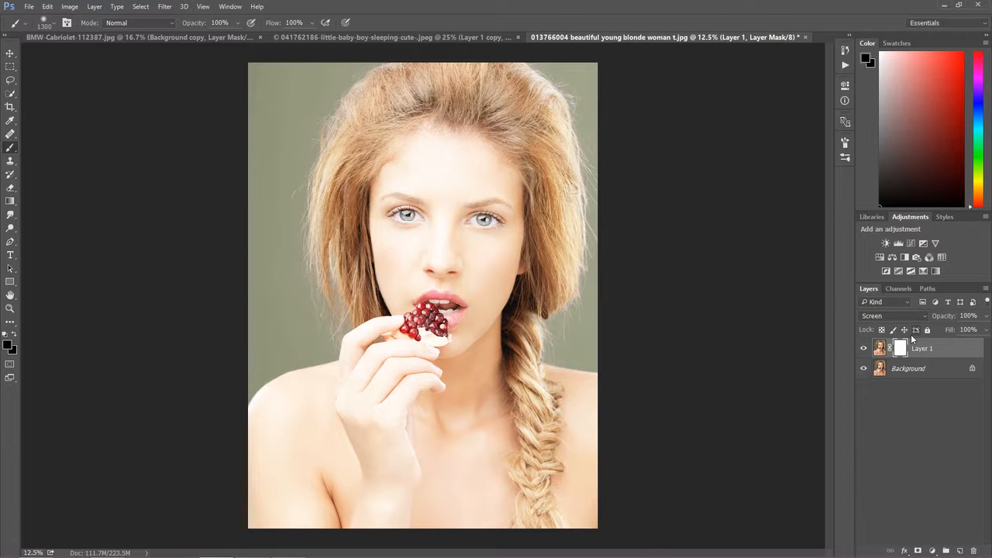
key(ctrl+i)
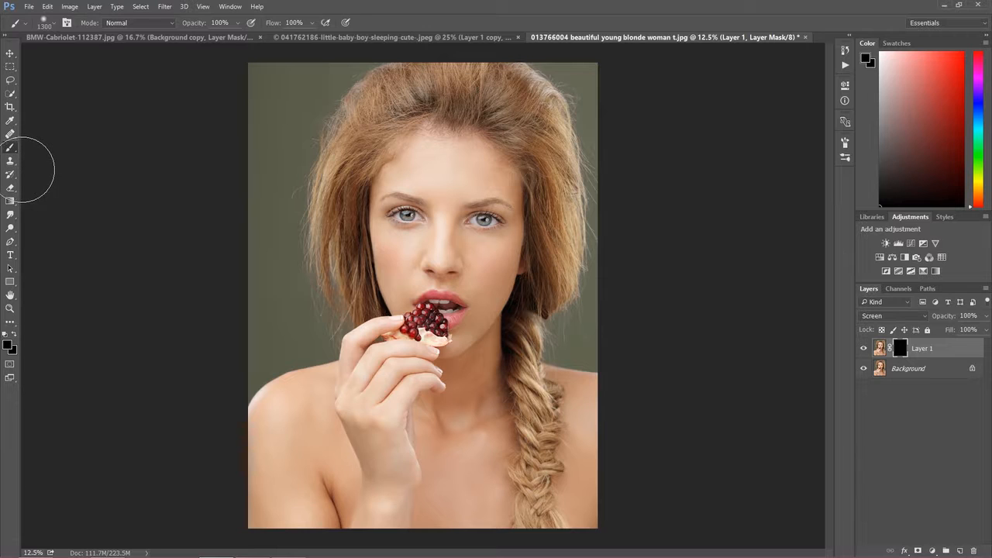
click(8, 345)
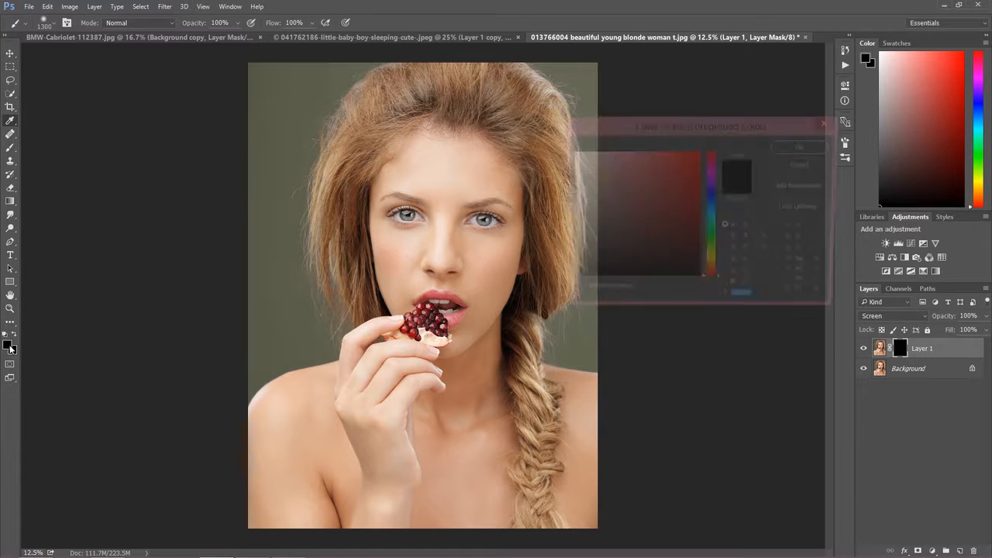
text(ffffff)
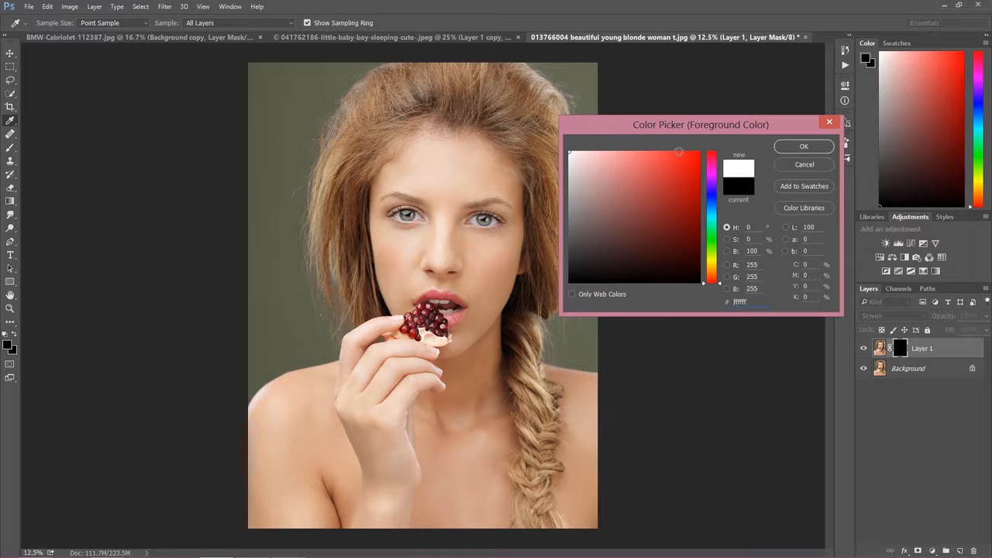
click(789, 150)
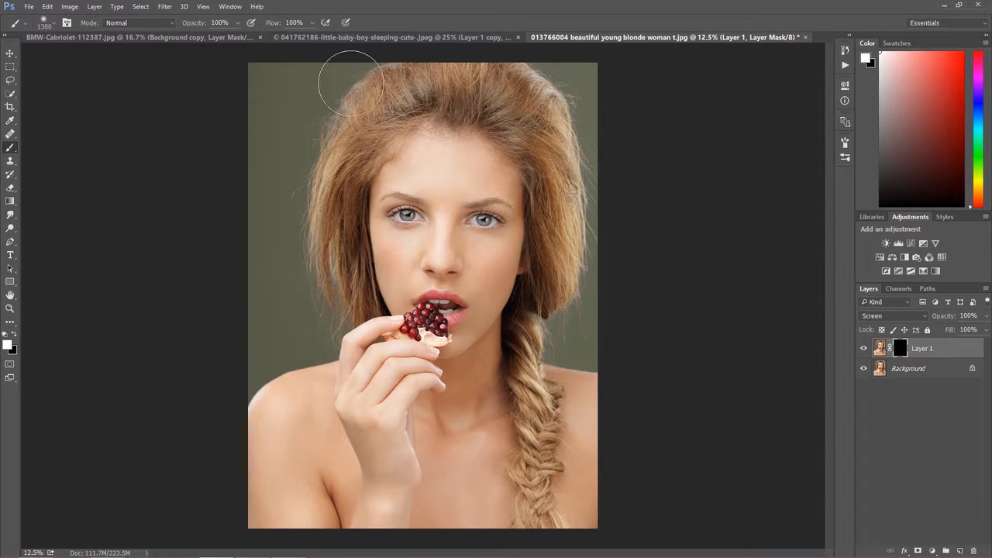
Try painting white on Layer 1's mask over one side of the hair at 100% flow, and undo it
mouse_move(518, 107)
mouse_down()
mouse_move(553, 240)
mouse_move(553, 332)
mouse_up()
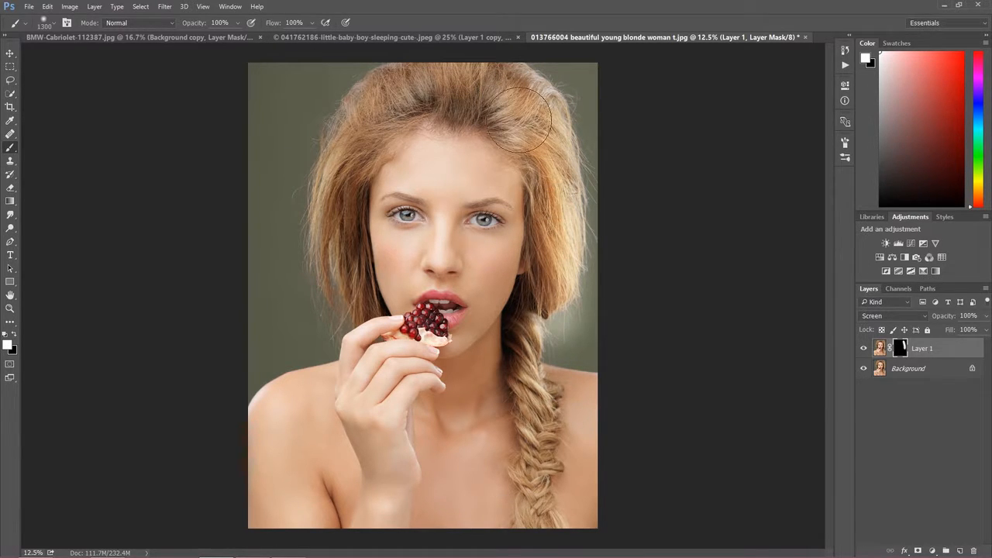
drag(519, 118, 553, 134)
key(ctrl+z)
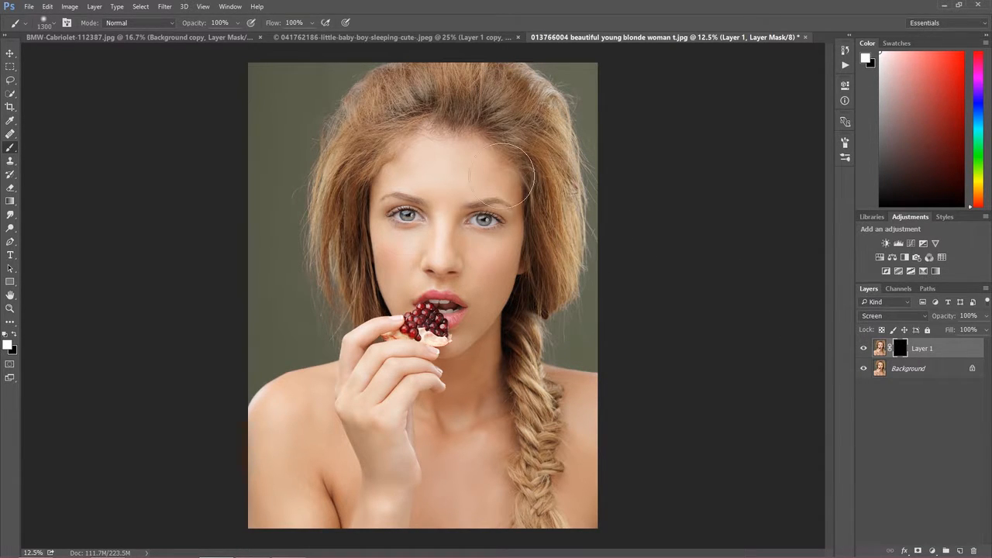
Try brushing white on the mask over the woman's face at 5% flow, and undo it
mouse_move(269, 23)
mouse_down()
mouse_move(227, 22)
mouse_move(263, 25)
mouse_up()
mouse_move(422, 186)
mouse_down()
mouse_move(418, 200)
mouse_move(427, 136)
mouse_move(417, 188)
mouse_up()
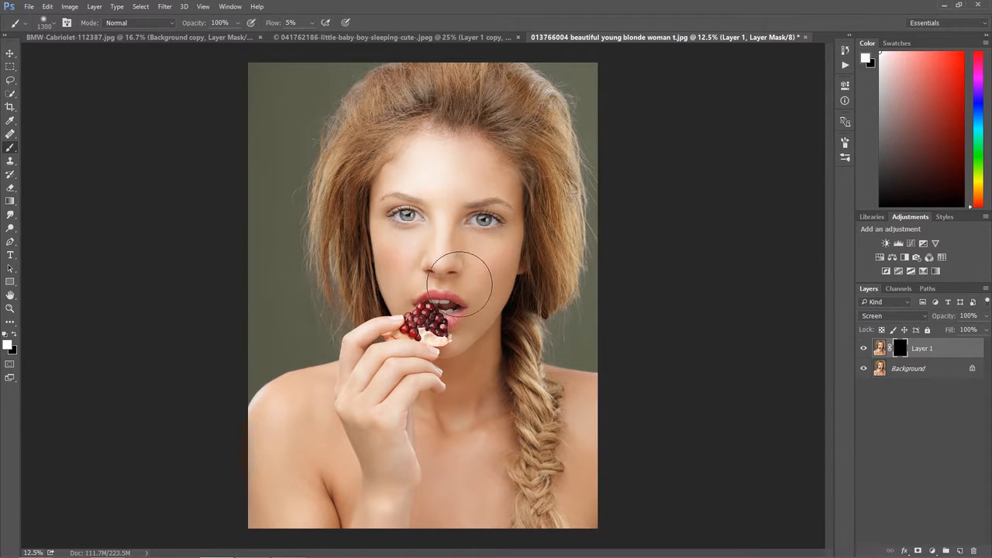
key(ctrl+alt+z)
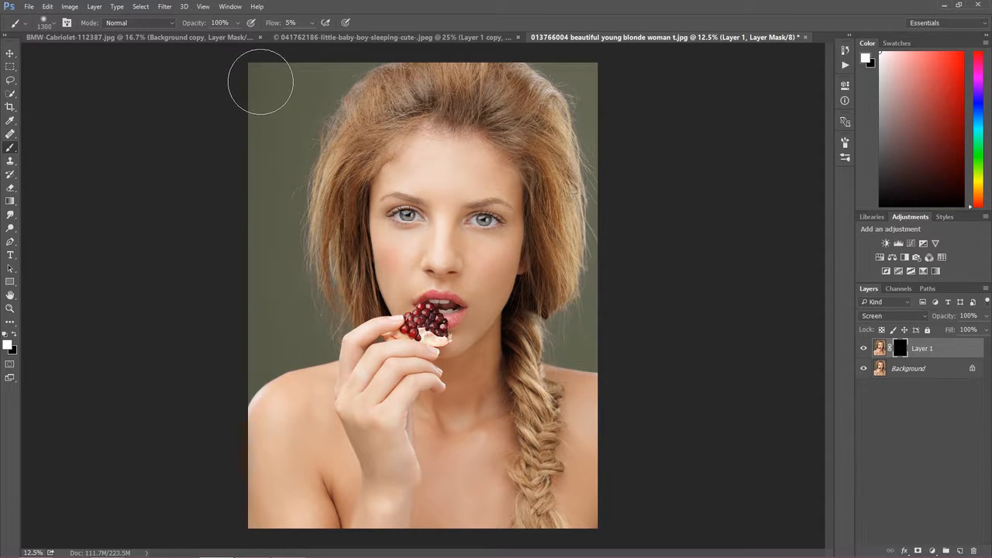
Paint white on Layer 1's mask over the hair and lips with a size 600 brush at 16% flow, and compare with the original
drag(272, 25, 280, 24)
key(bracketleft)
key(bracketleft)
key(bracketleft)
key(bracketleft)
key(bracketleft)
key(bracketleft)
mouse_move(542, 159)
mouse_down()
mouse_move(556, 234)
mouse_move(551, 207)
mouse_move(548, 290)
mouse_move(526, 341)
mouse_move(548, 444)
mouse_move(532, 426)
mouse_move(538, 198)
mouse_move(517, 134)
mouse_move(530, 79)
mouse_move(475, 94)
mouse_move(416, 85)
mouse_move(382, 100)
mouse_move(347, 166)
mouse_move(327, 236)
mouse_move(357, 226)
mouse_move(349, 264)
mouse_move(396, 351)
mouse_up()
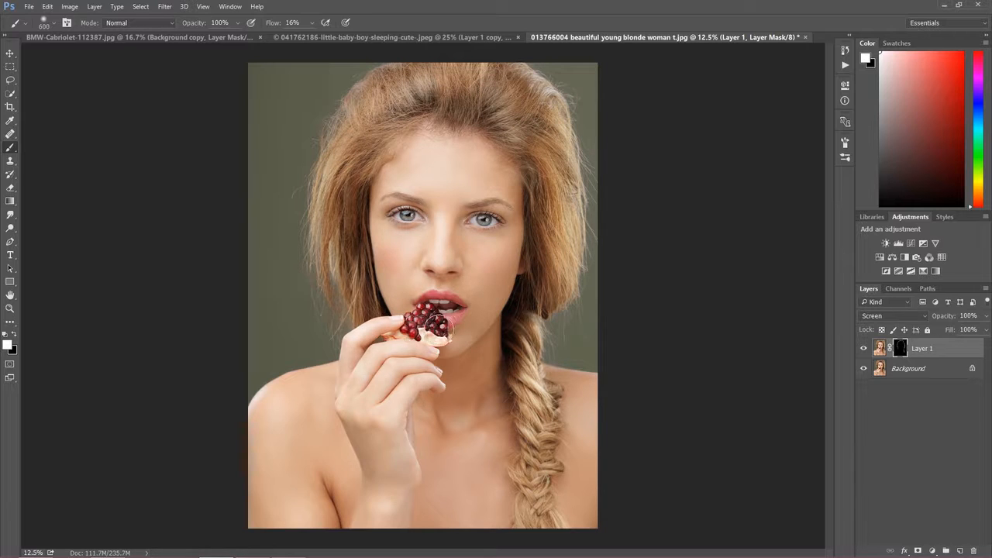
mouse_move(438, 294)
mouse_down()
mouse_move(464, 323)
mouse_move(470, 231)
mouse_move(511, 235)
mouse_move(555, 309)
mouse_up()
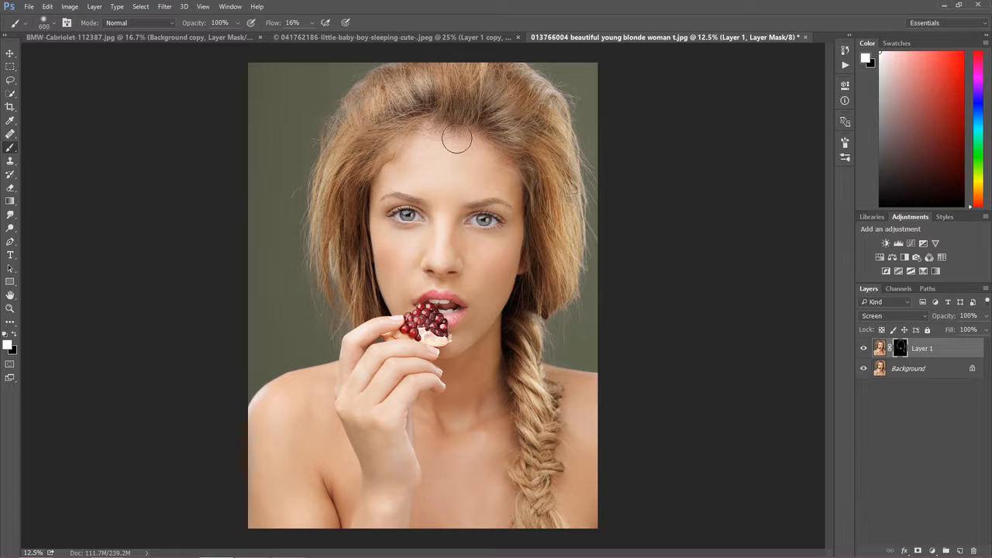
click(863, 349)
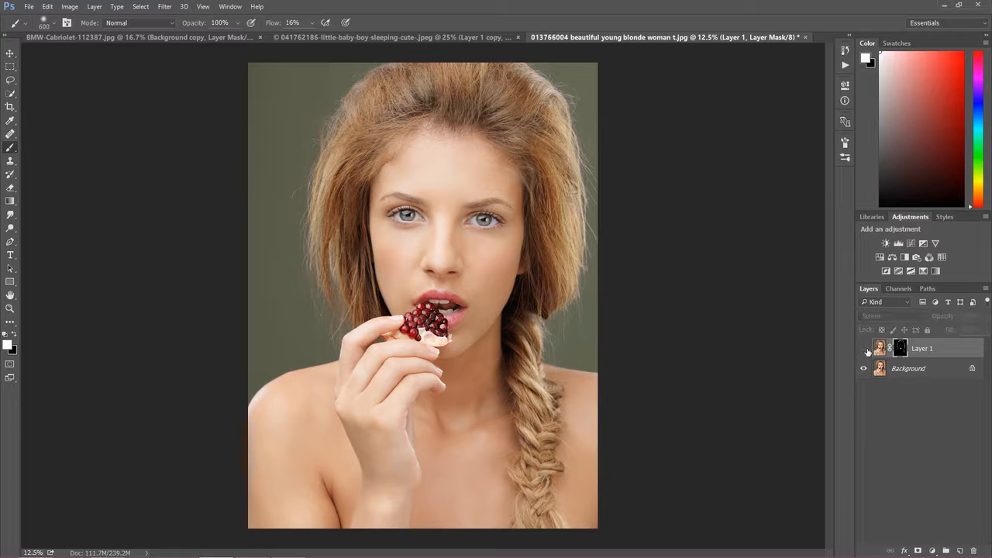
click(865, 349)
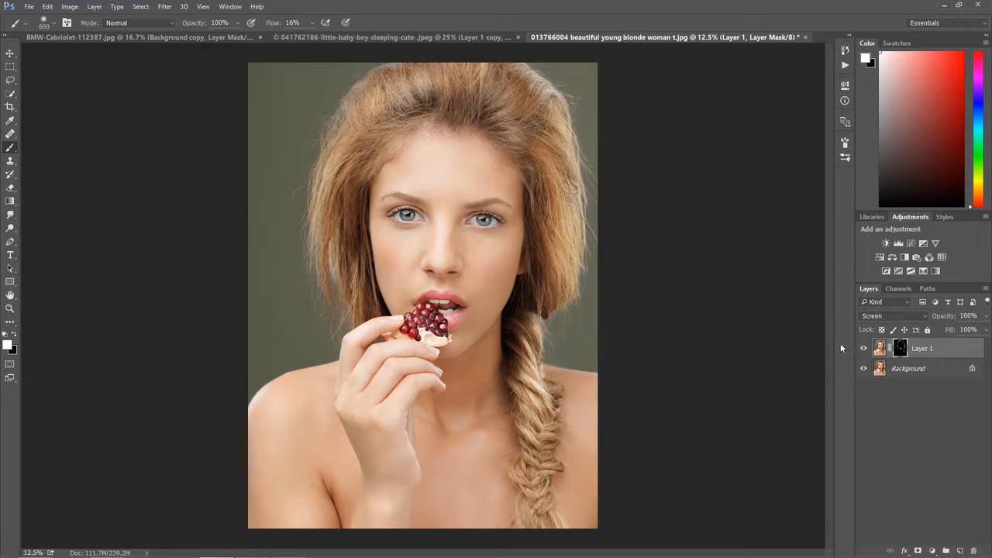
Try Soft Light and Multiply as Layer 1's blend mode, comparing the layer on and off, and return it to Screen
click(871, 316)
click(882, 192)
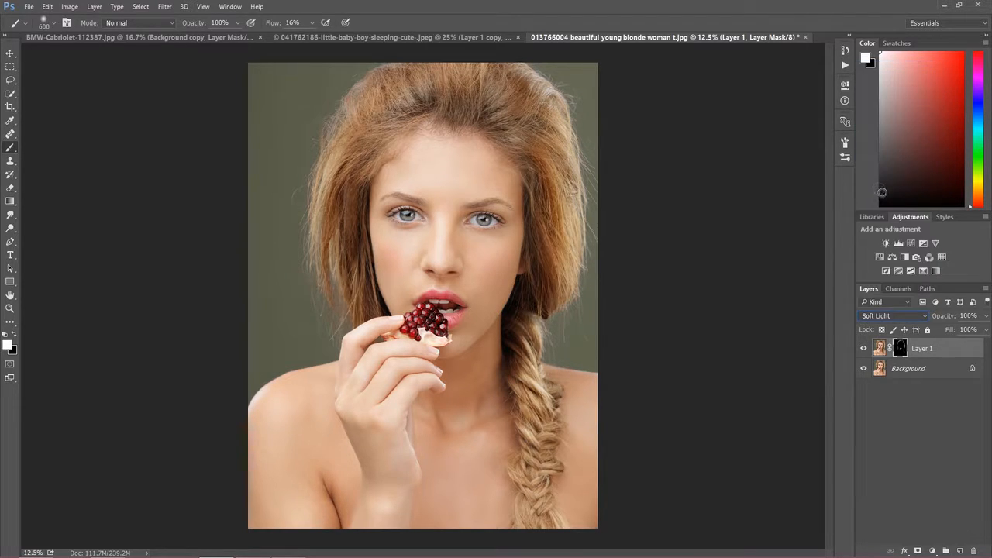
click(863, 348)
click(865, 348)
click(877, 317)
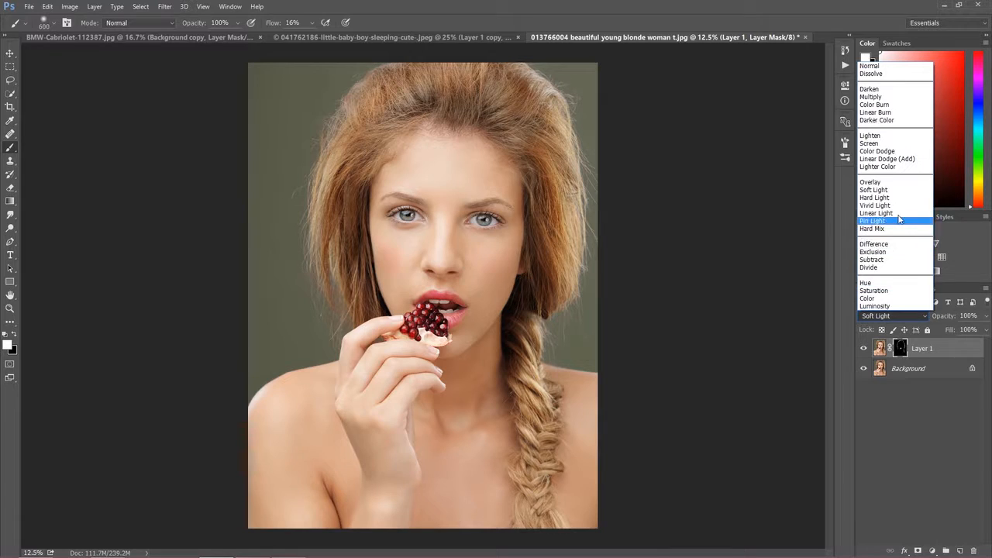
click(879, 97)
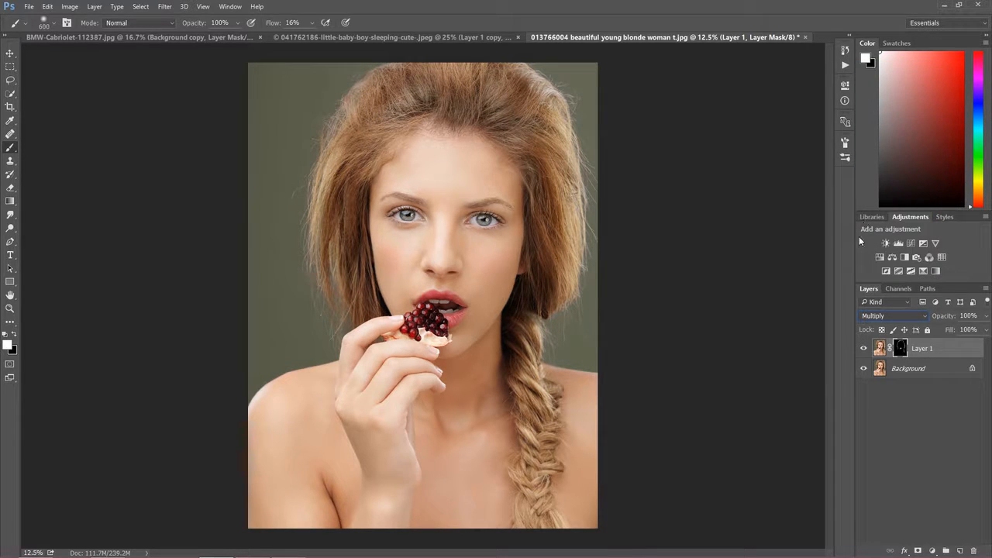
click(877, 316)
click(891, 145)
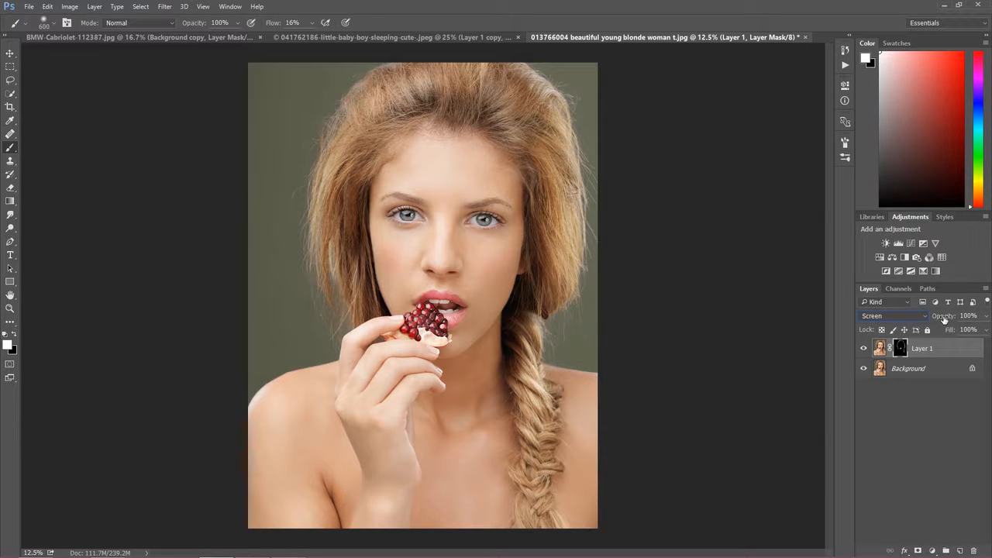
Lower Layer 1's opacity to 56% and brush more white on its mask over the hair
drag(937, 316, 922, 313)
click(454, 103)
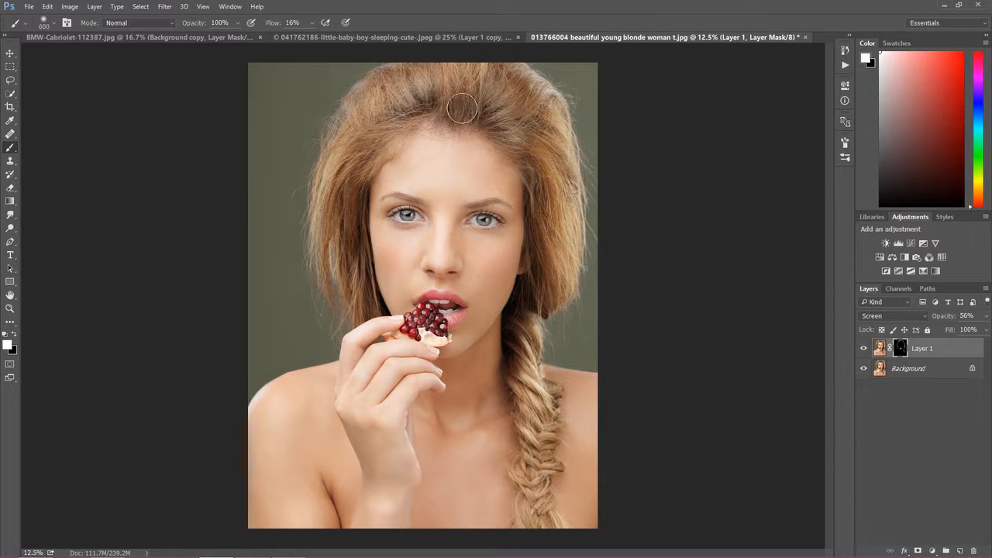
mouse_move(527, 100)
mouse_down()
mouse_move(579, 162)
mouse_move(425, 115)
mouse_move(367, 141)
mouse_move(337, 299)
mouse_up()
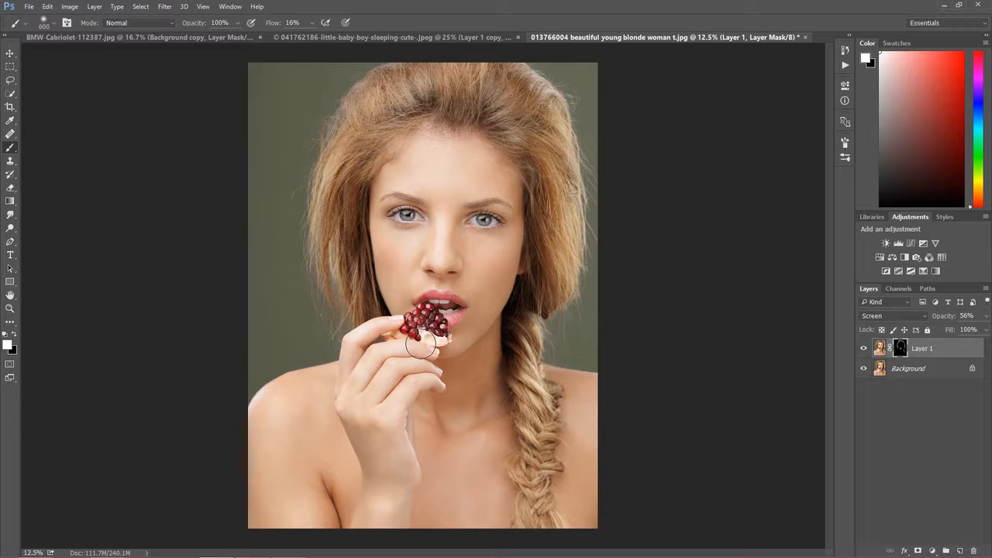